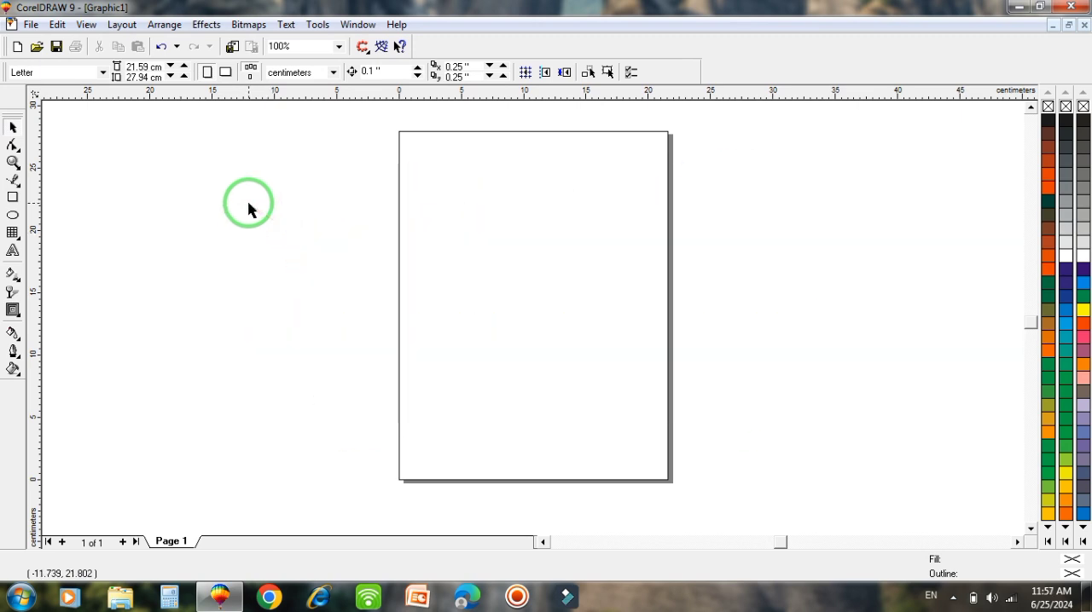
- Set the drawing units to inches and draw a rectangle about 4.83 by 2.22 inches in the upper part of the page
click(333, 73)
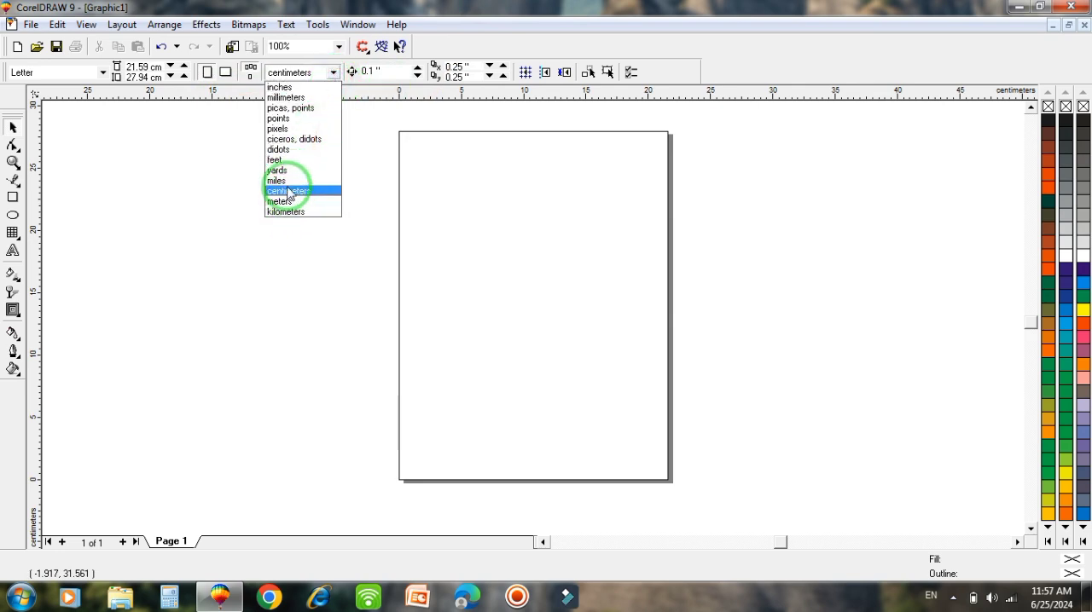
click(282, 88)
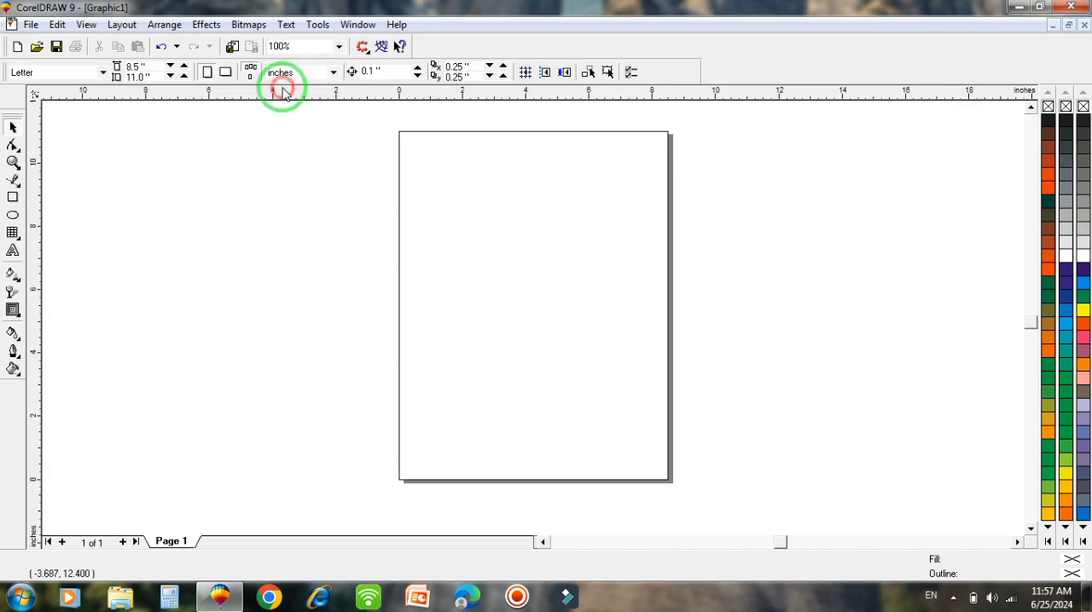
click(12, 196)
mouse_move(415, 159)
mouse_down()
mouse_move(555, 341)
mouse_move(587, 214)
mouse_move(567, 230)
mouse_up()
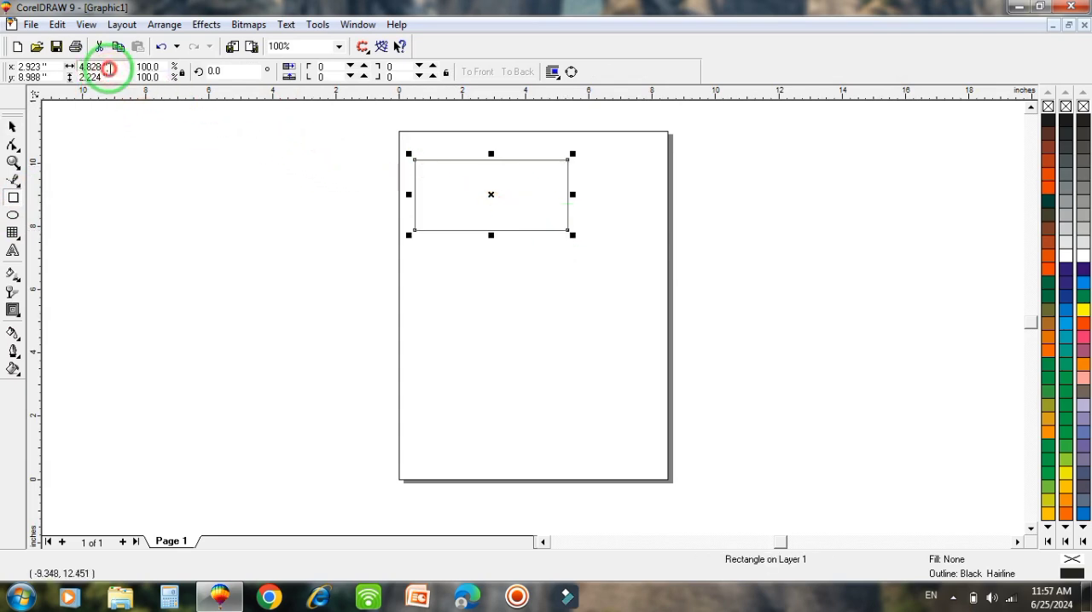
- Enter a width of 3.5 and a height of 2 inches for the rectangle, and move it nearer the page's upper-left corner
drag(109, 68, 58, 70)
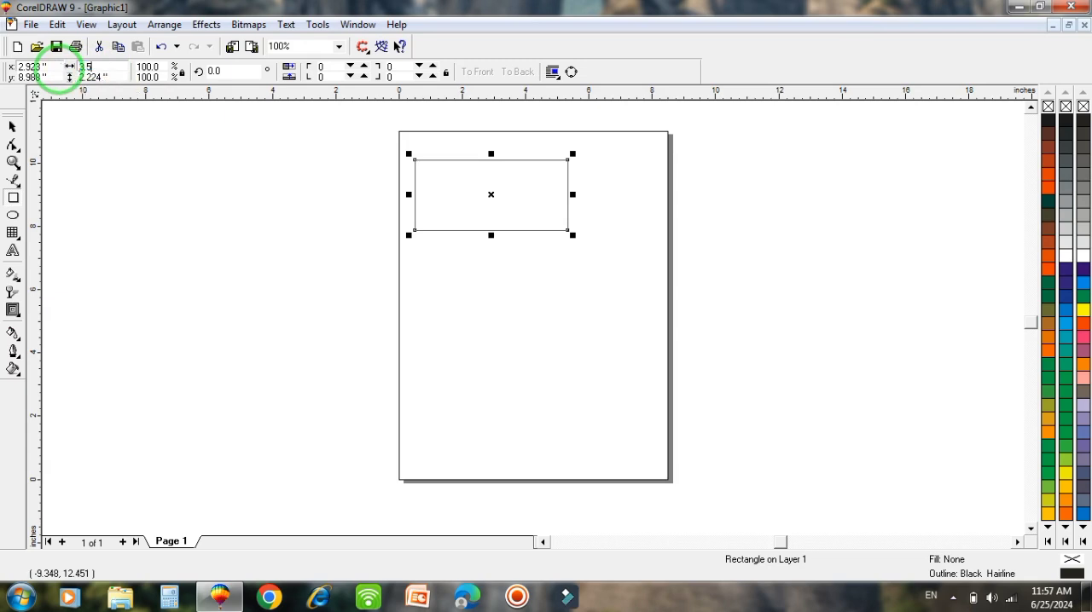
click(104, 77)
drag(113, 76, 53, 79)
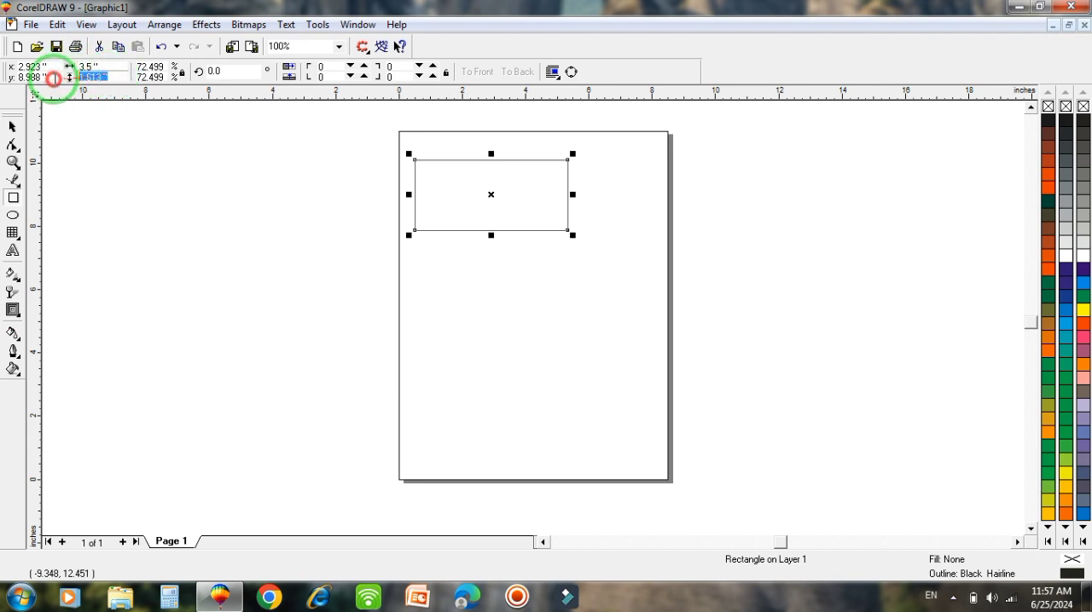
text(2)
key(Return)
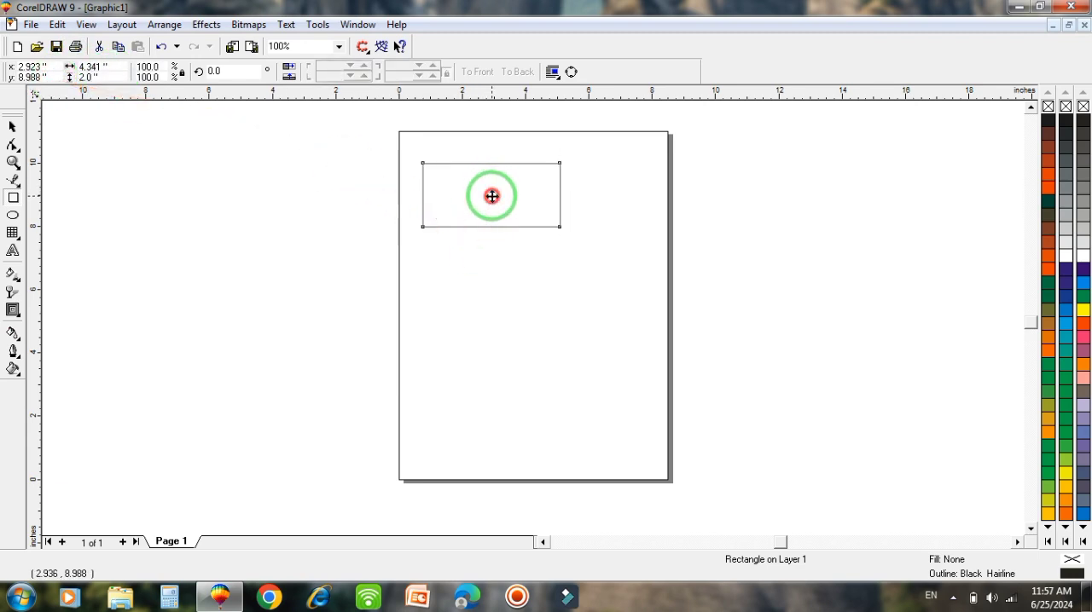
drag(491, 197, 481, 180)
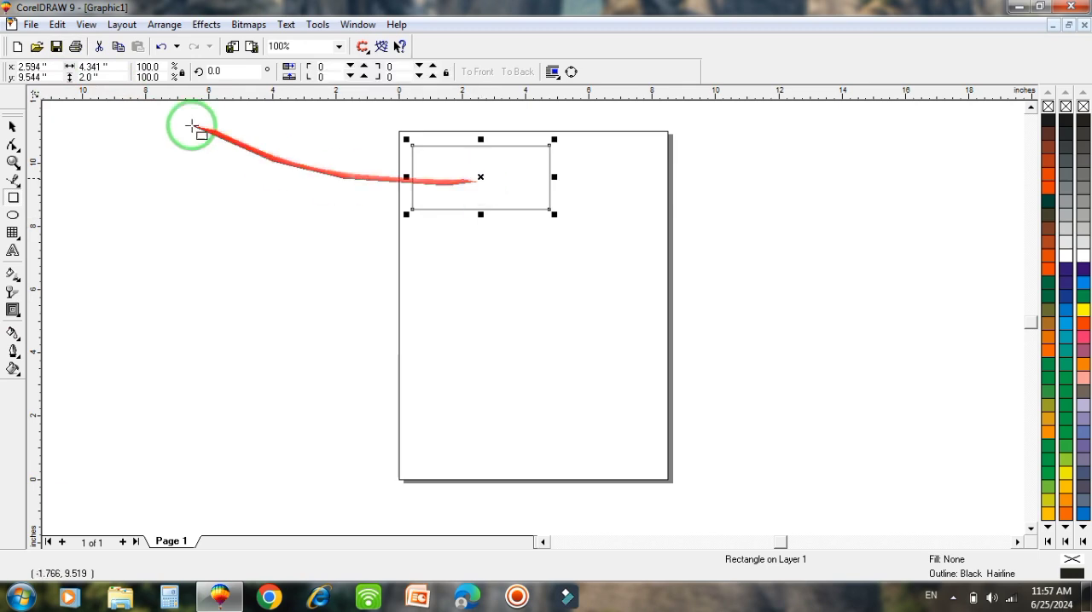
- Add the cardholder's full name as artistic text at the rectangle's upper-right corner
click(12, 162)
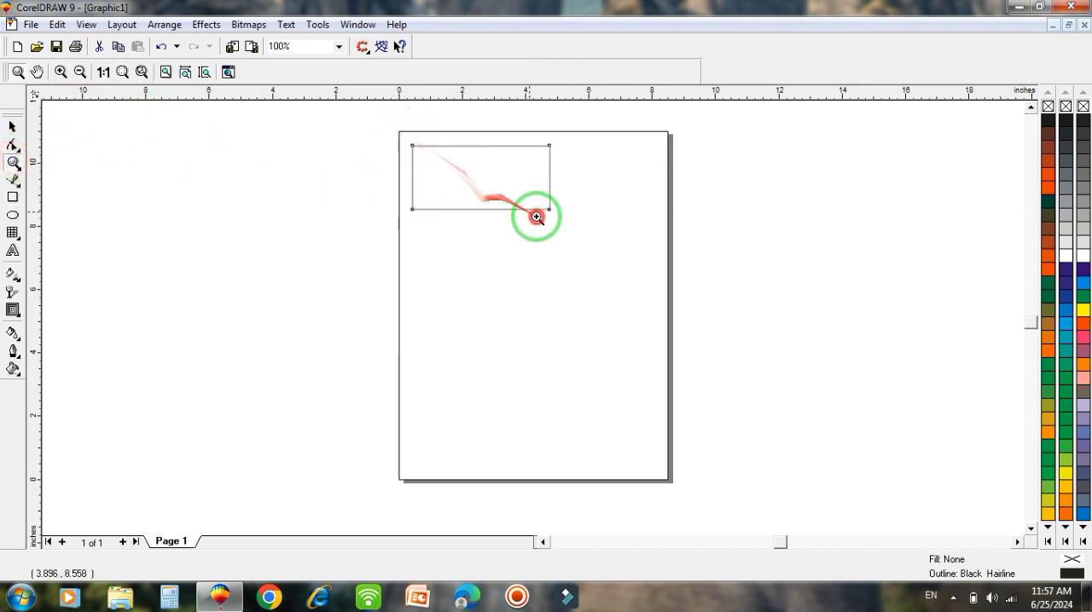
drag(405, 143, 553, 212)
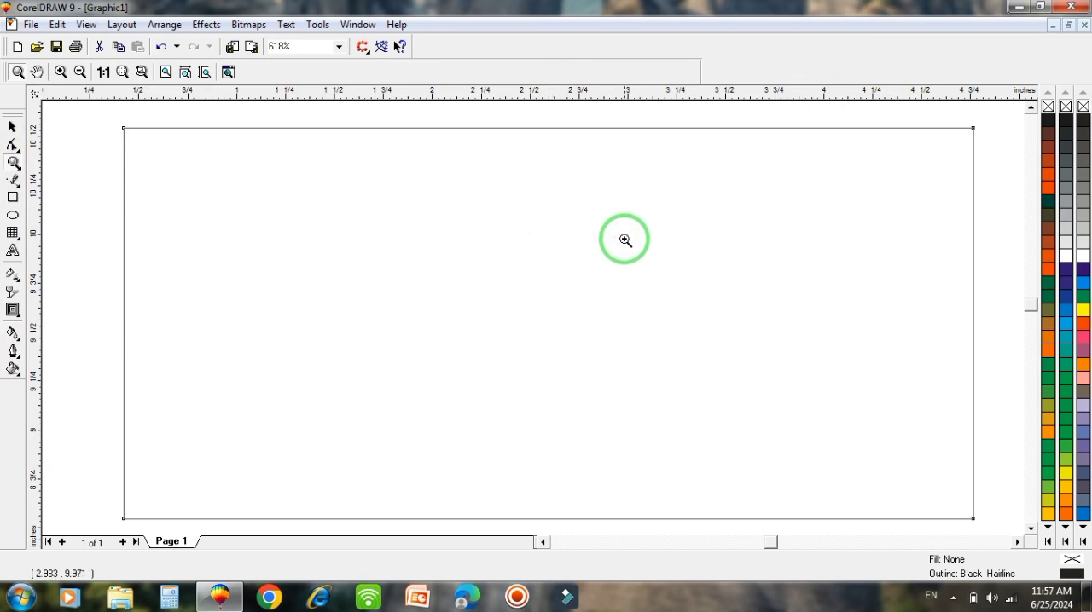
scroll(673, 227, down, 1)
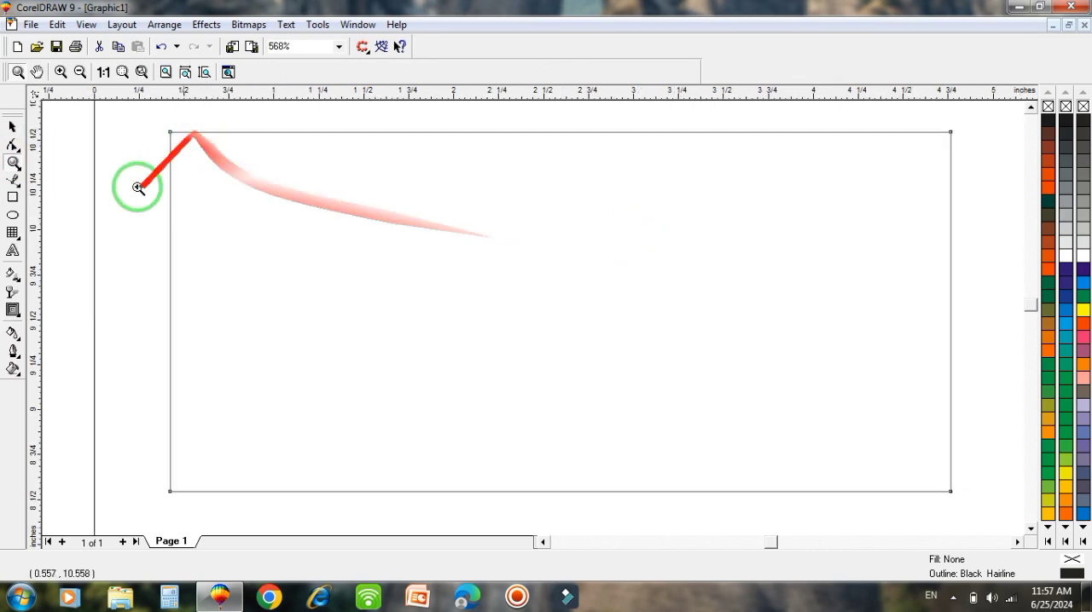
click(11, 254)
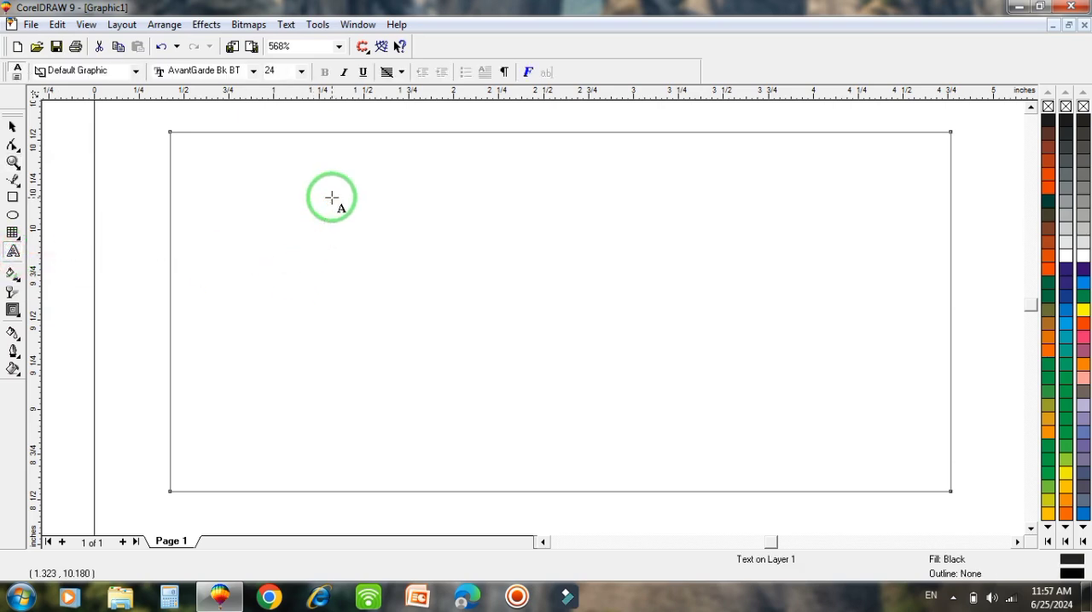
click(710, 173)
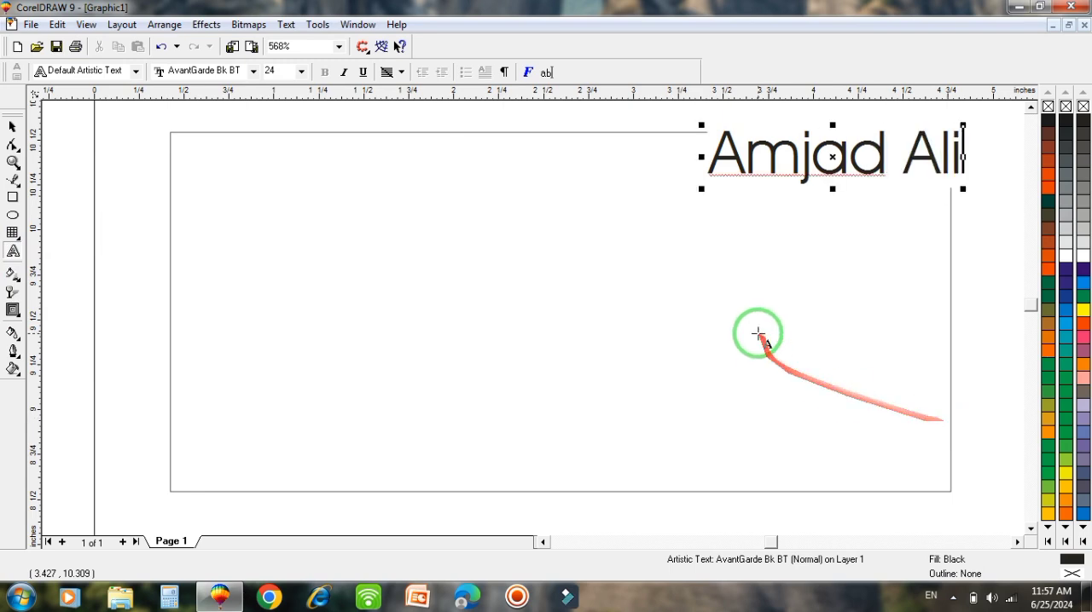
- Shrink the name text to about 14.4 pt and move it inside the card's upper-right area
click(11, 130)
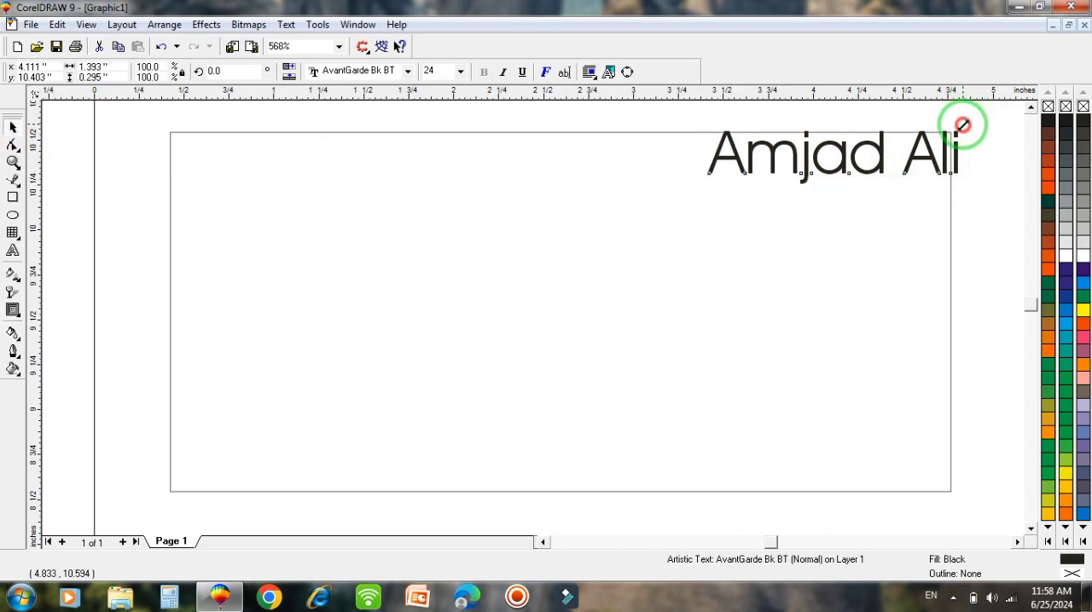
drag(962, 125, 956, 139)
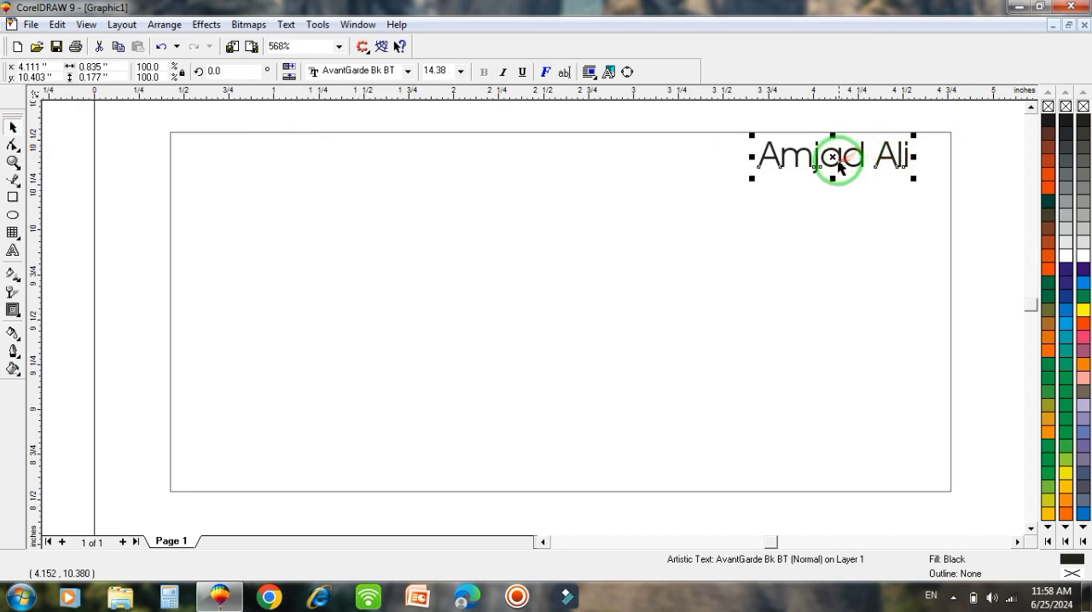
drag(832, 158, 815, 201)
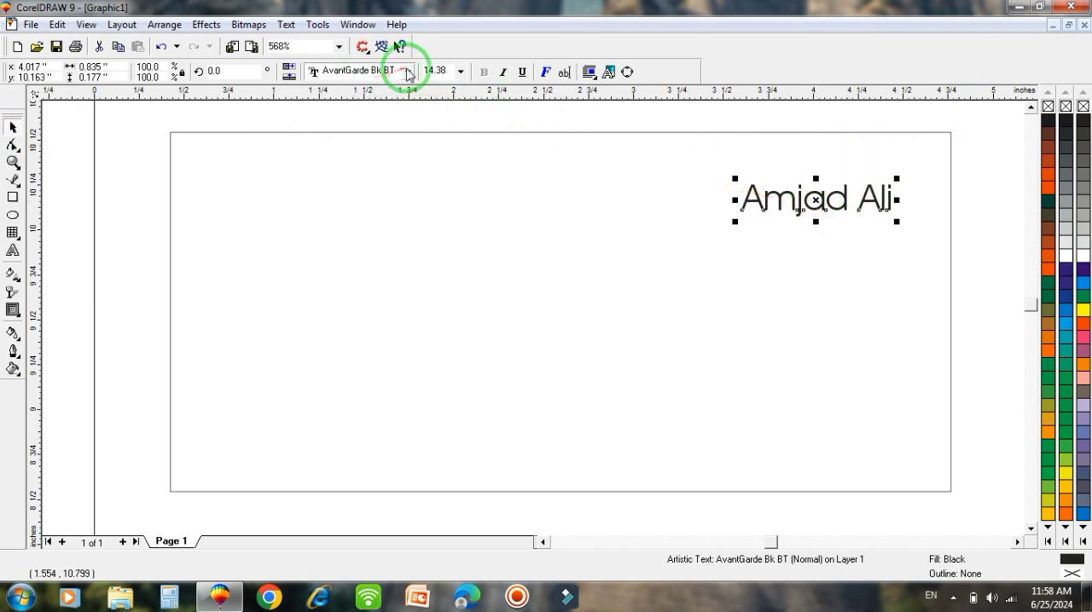
- Set the name's font to Bauhaus 93, enlarge it to about 18.3 pt and shift it slightly up and left
click(407, 71)
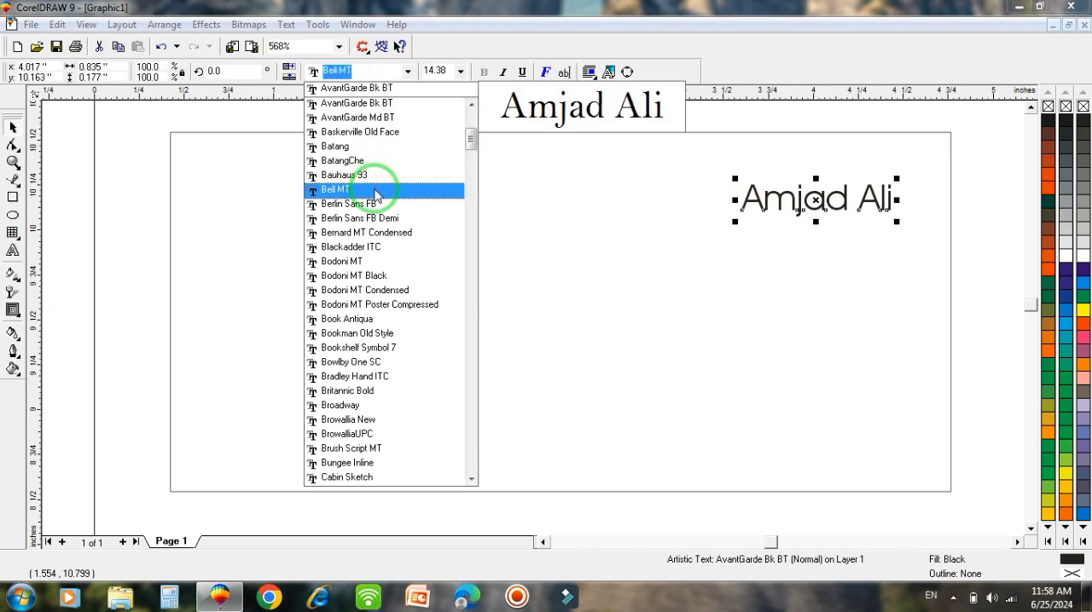
click(373, 181)
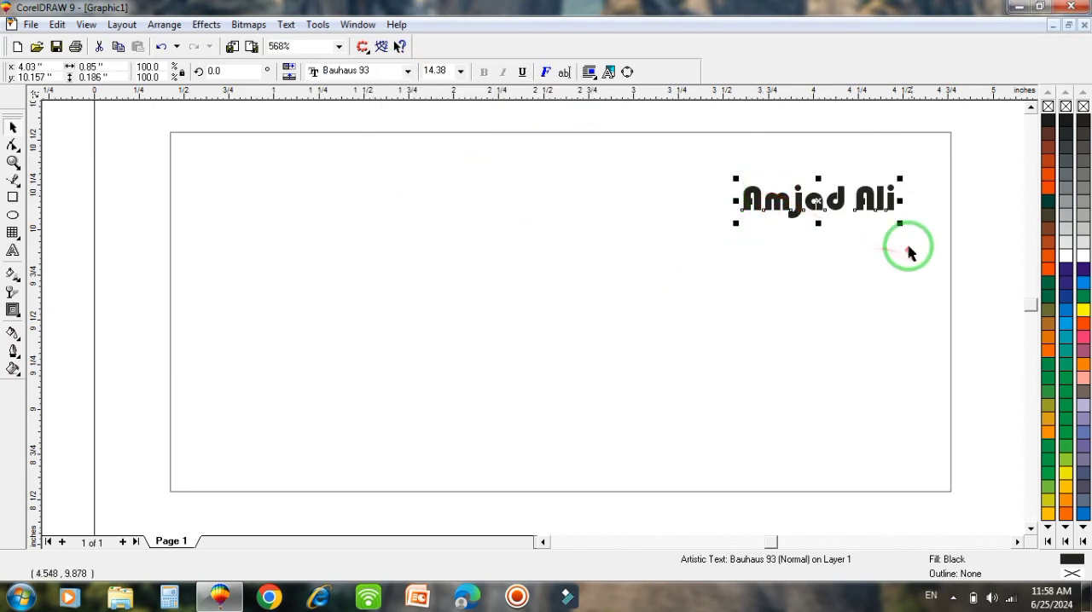
drag(900, 226, 921, 239)
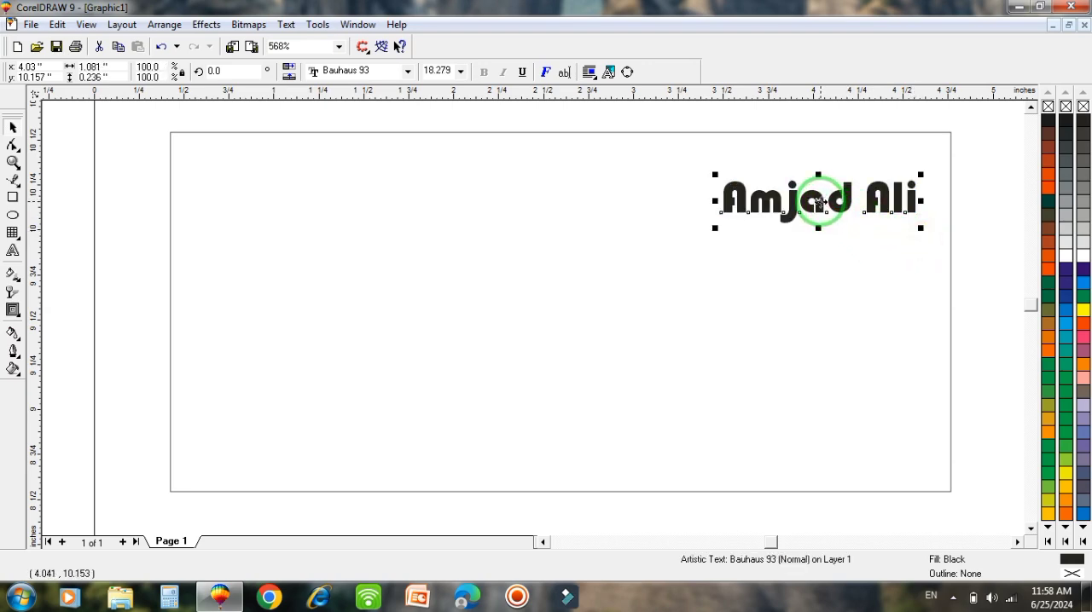
drag(819, 202, 814, 192)
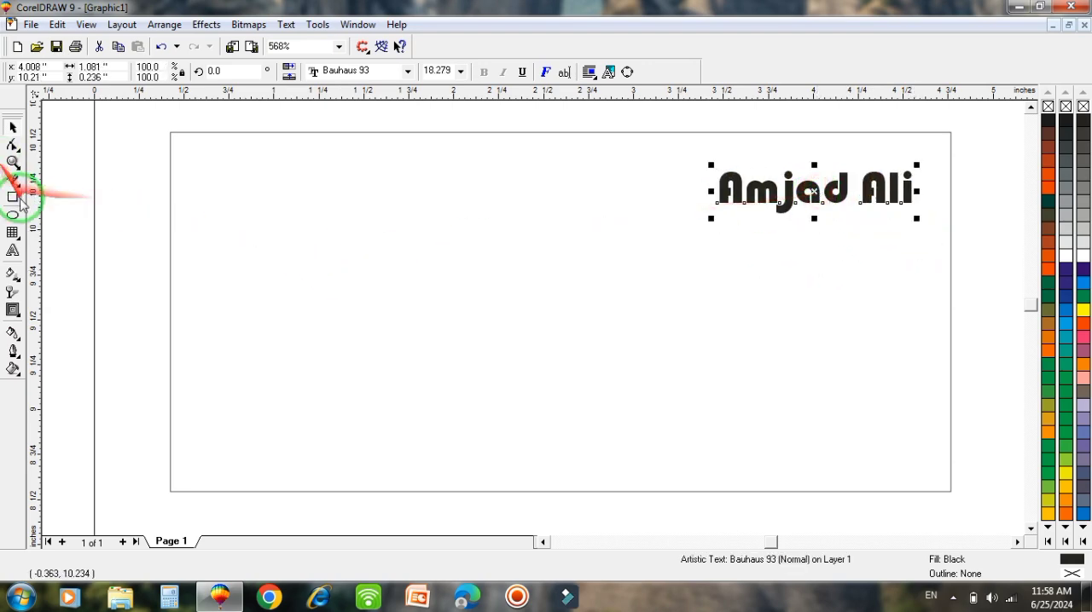
- Add the artistic text "Sale Manager" below the name
click(13, 251)
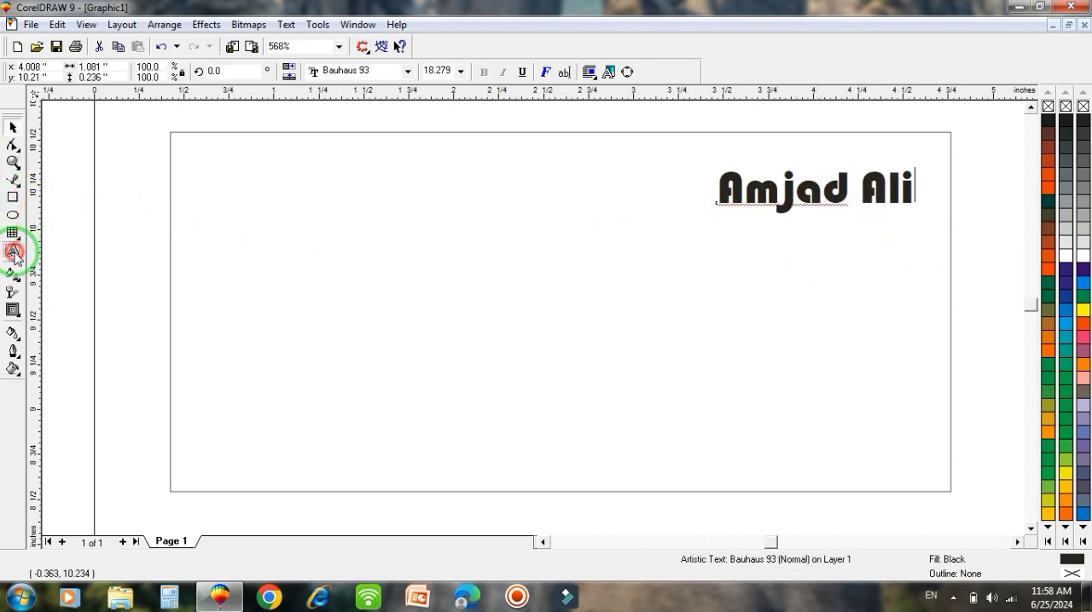
click(740, 257)
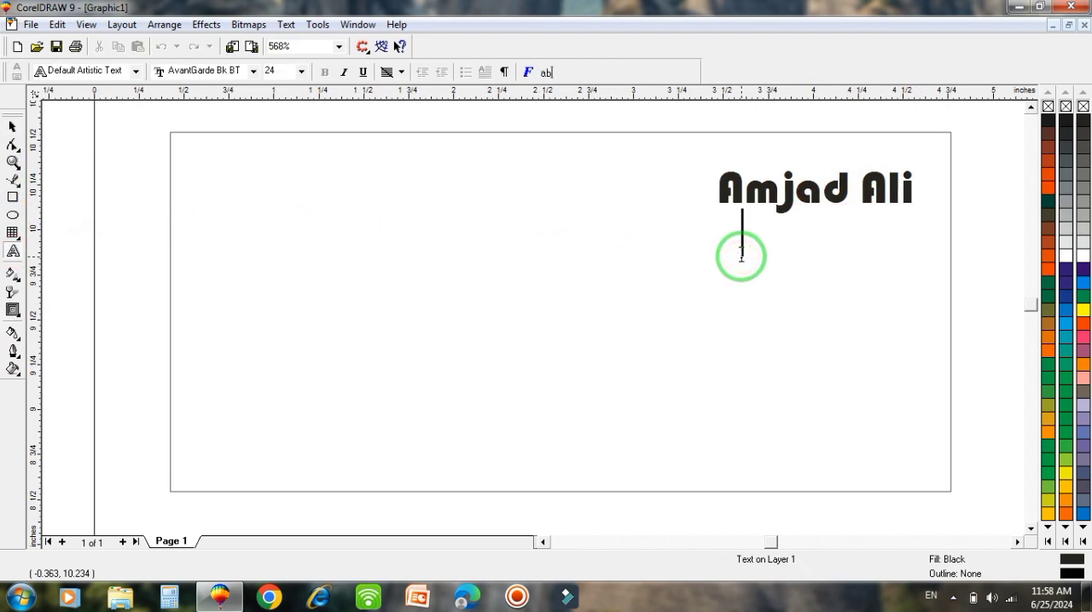
text(Sale )
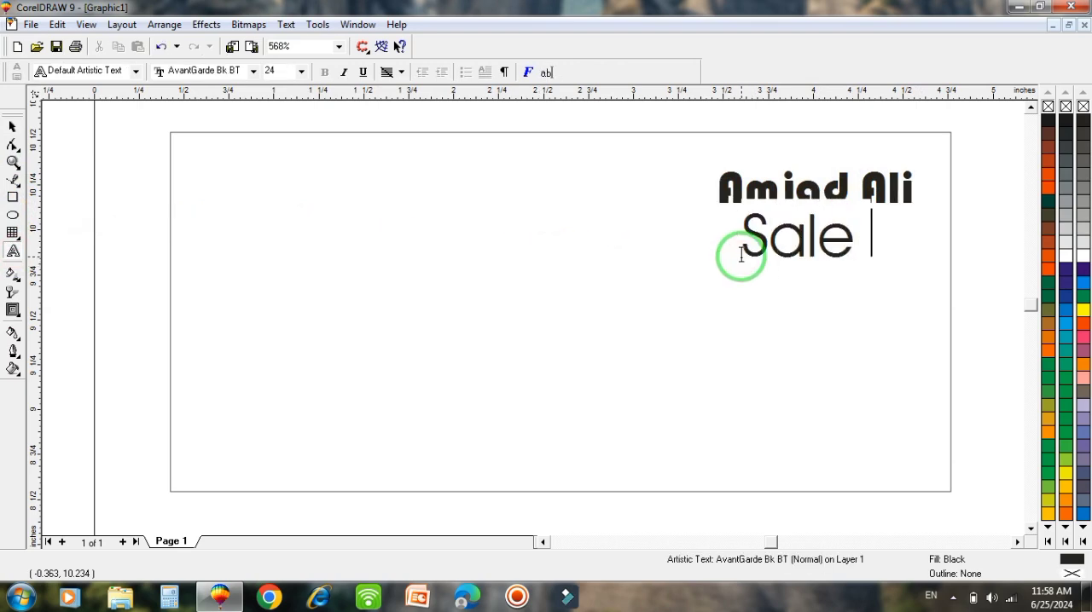
text(Manager)
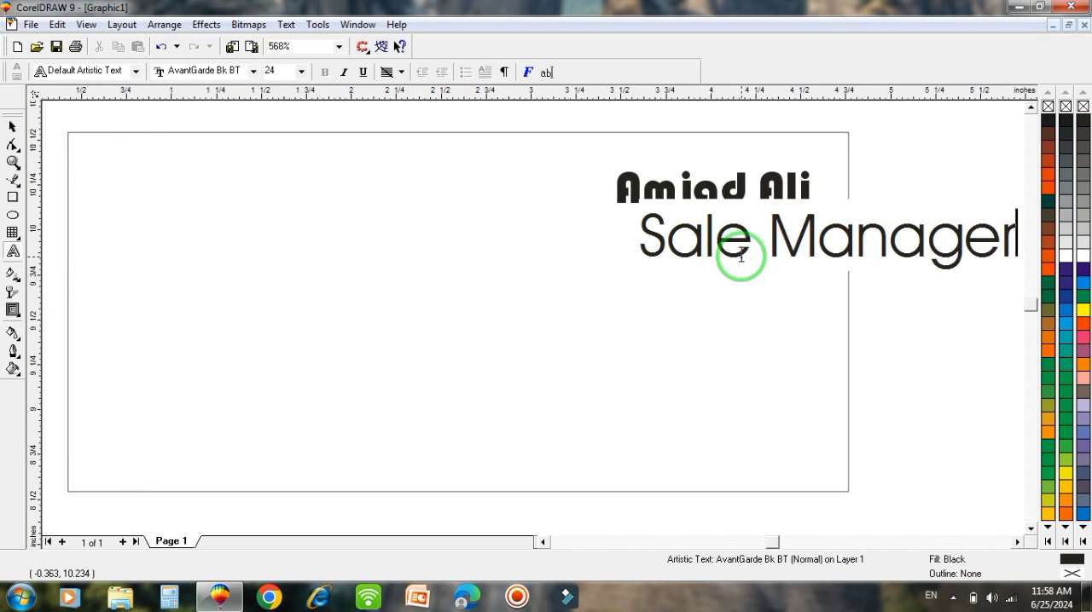
- Shrink the "Sale Manager" text to about 5.6 pt and place it directly under the right end of the name
click(13, 124)
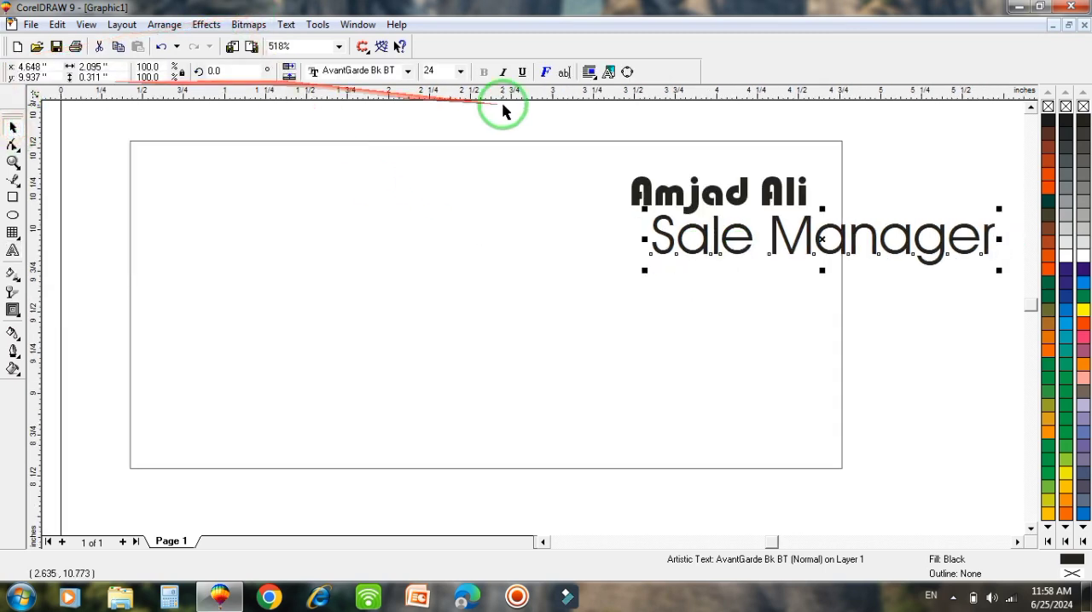
drag(646, 212, 688, 234)
drag(821, 239, 762, 219)
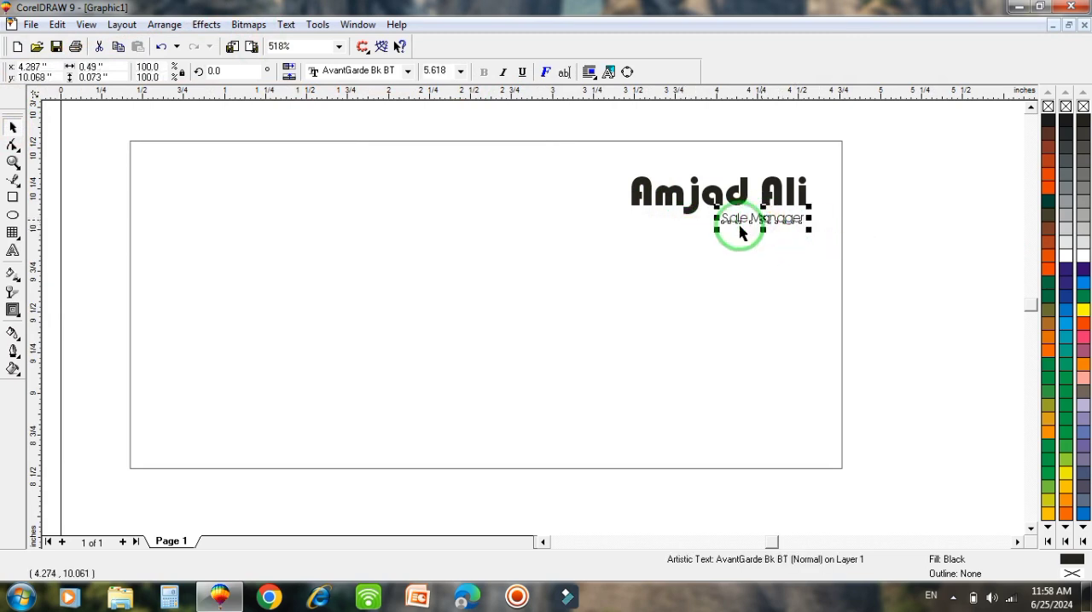
- Try AvantGarde Md BT on the "Sale Manager" text and settle on the Calibri font
click(407, 71)
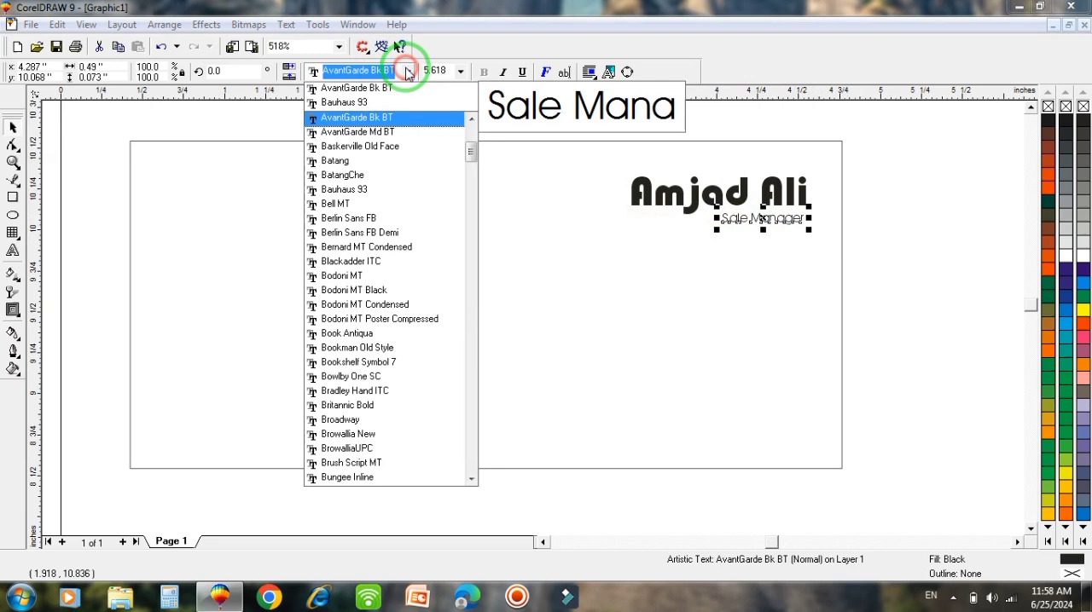
click(398, 138)
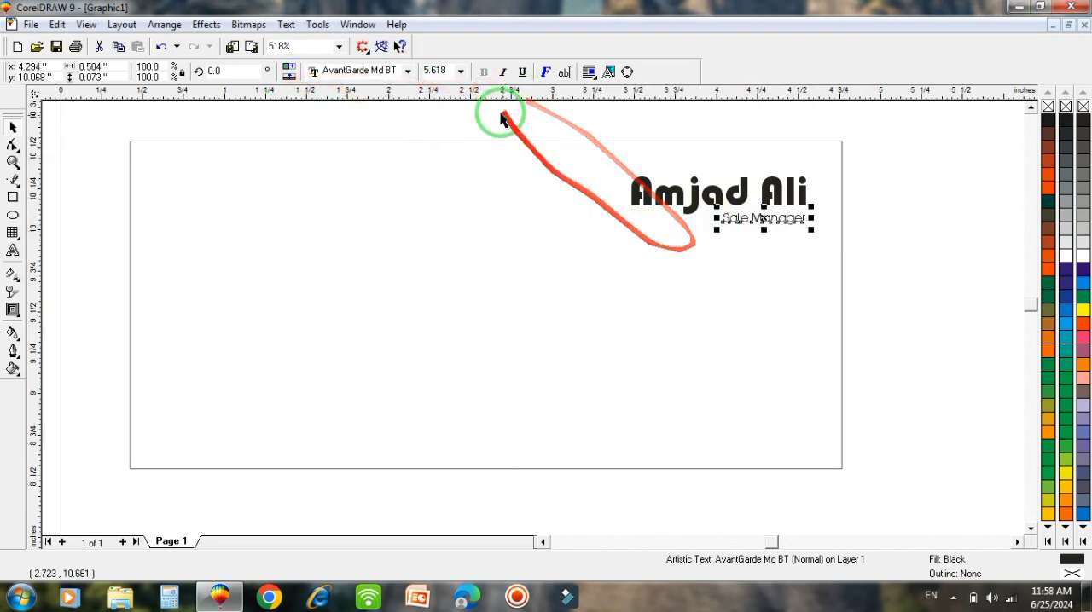
click(407, 71)
text(Cabin Sketch)
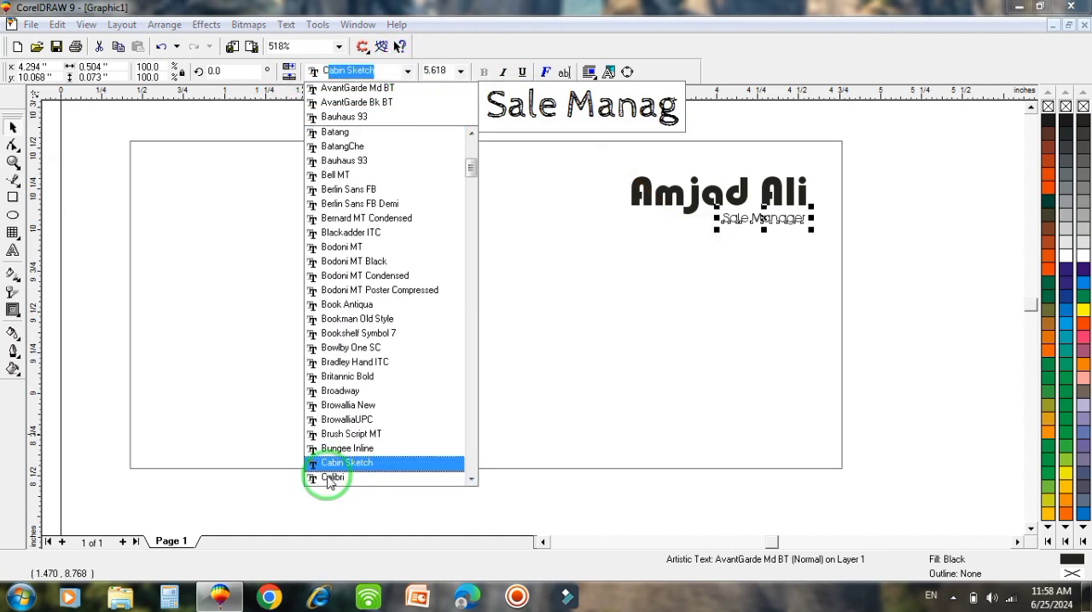
click(332, 478)
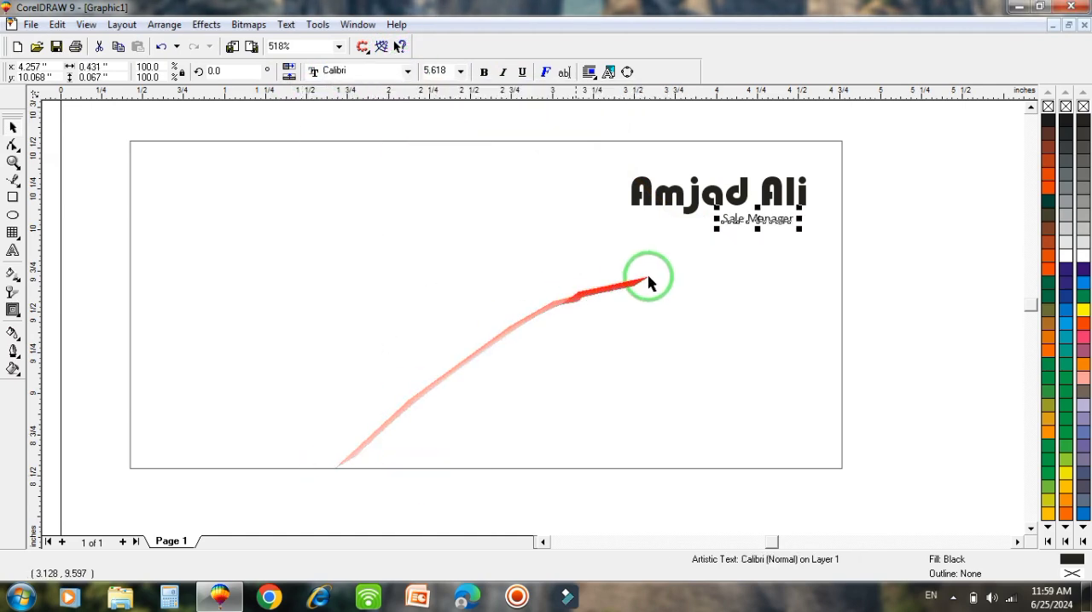
- Enlarge the "Sale Manager" text to about 8.3 pt and align its right end under the name
click(905, 229)
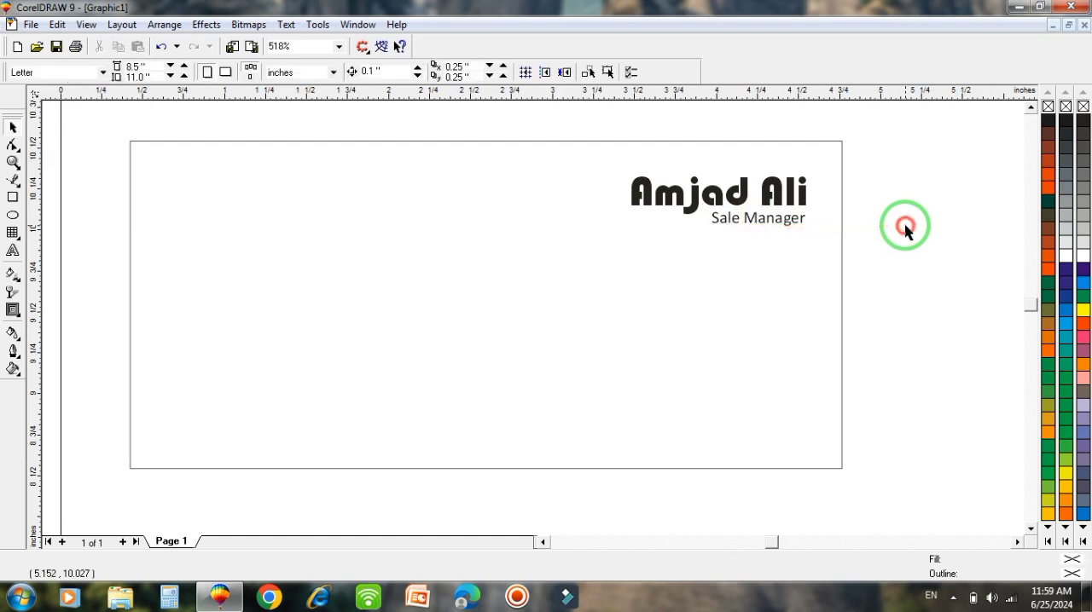
click(799, 226)
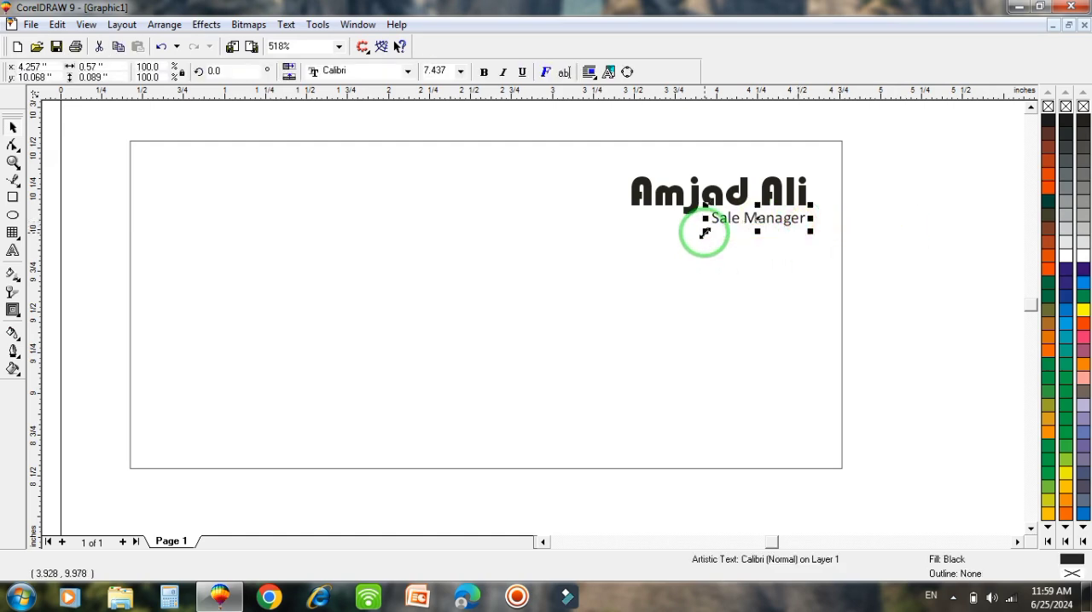
drag(705, 232, 693, 233)
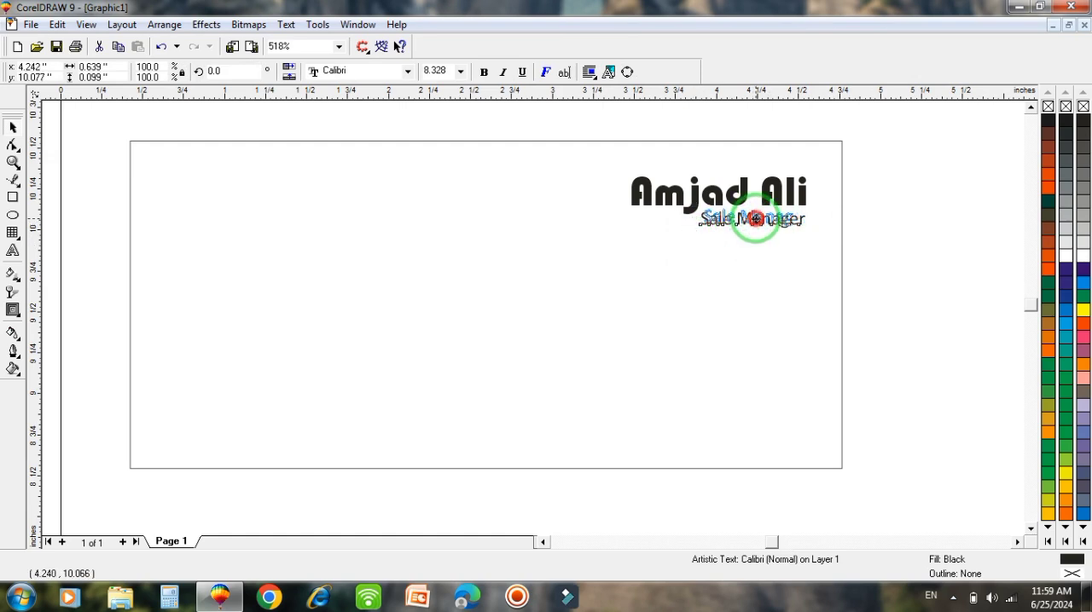
drag(754, 218, 758, 223)
click(757, 284)
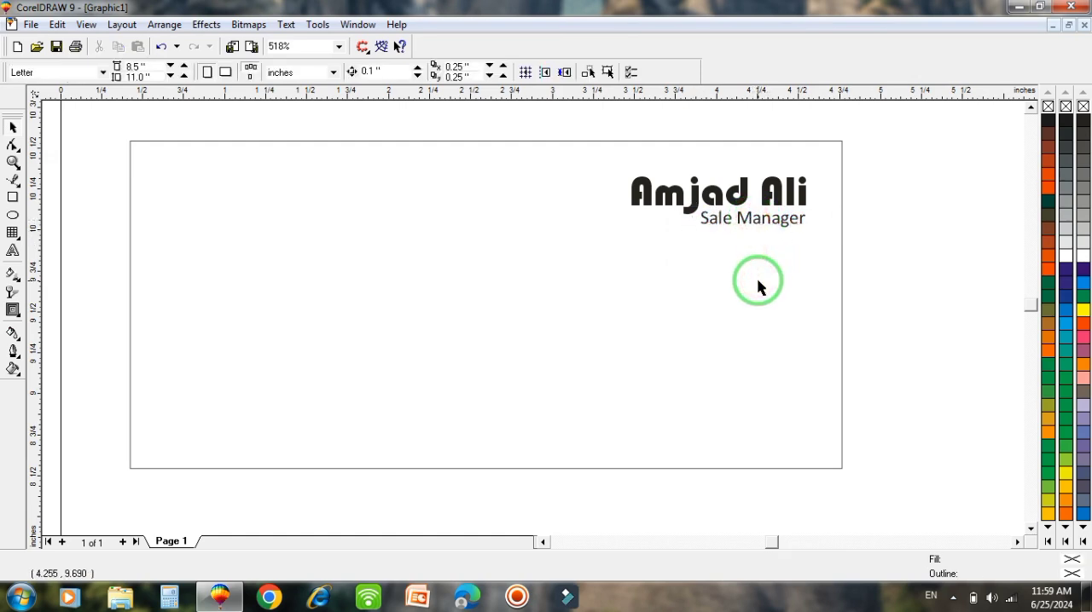
- Draw an ellipse about 0.51 by 0.46 inches in the card's upper-left corner
click(13, 216)
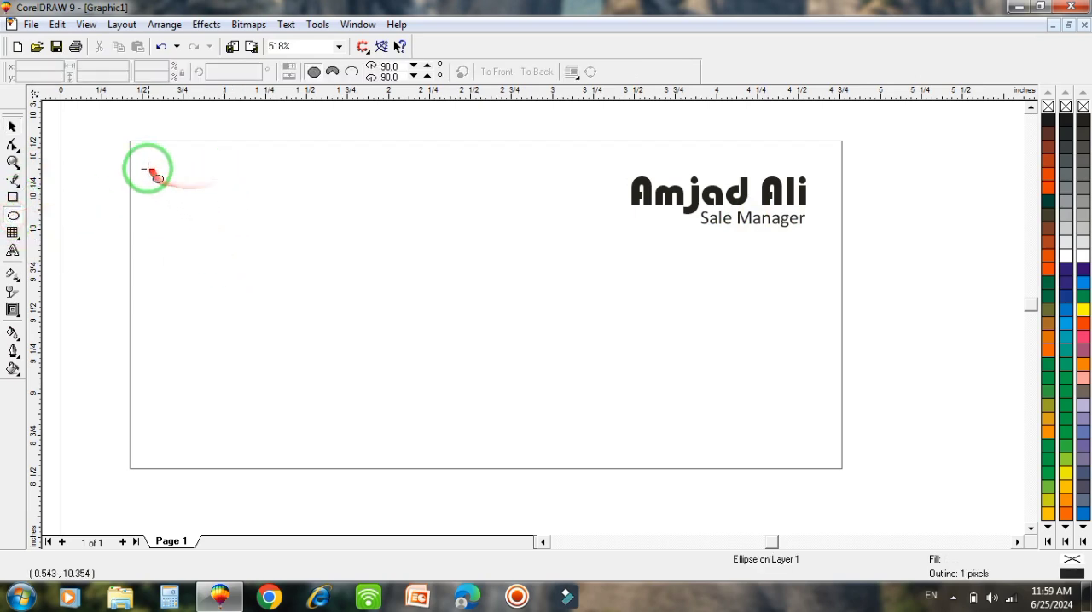
drag(144, 156, 228, 230)
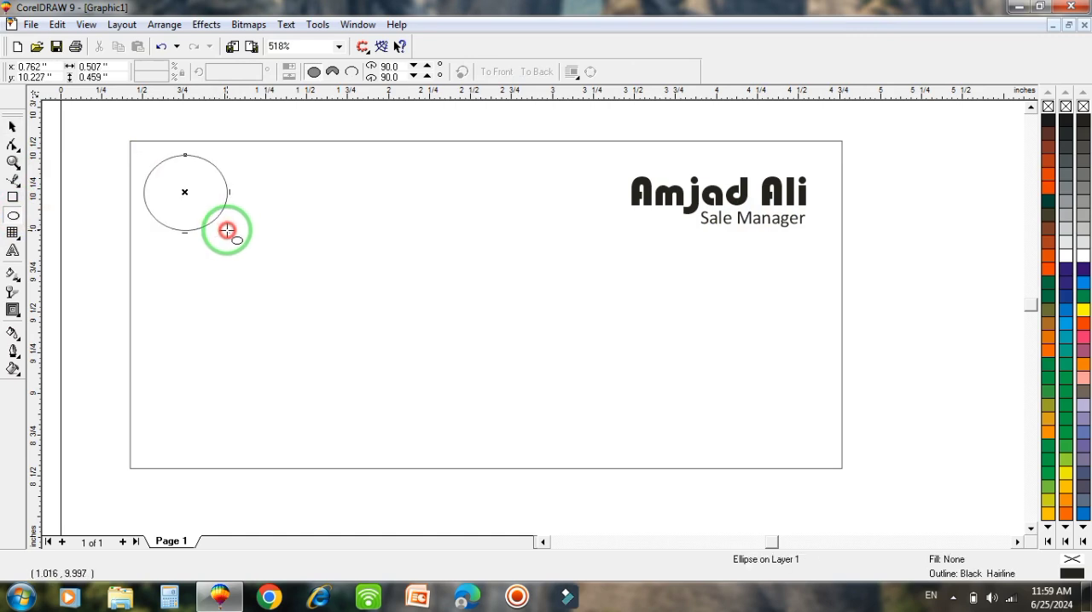
- Add the artistic text "AA" just below the ellipse
click(13, 253)
click(202, 251)
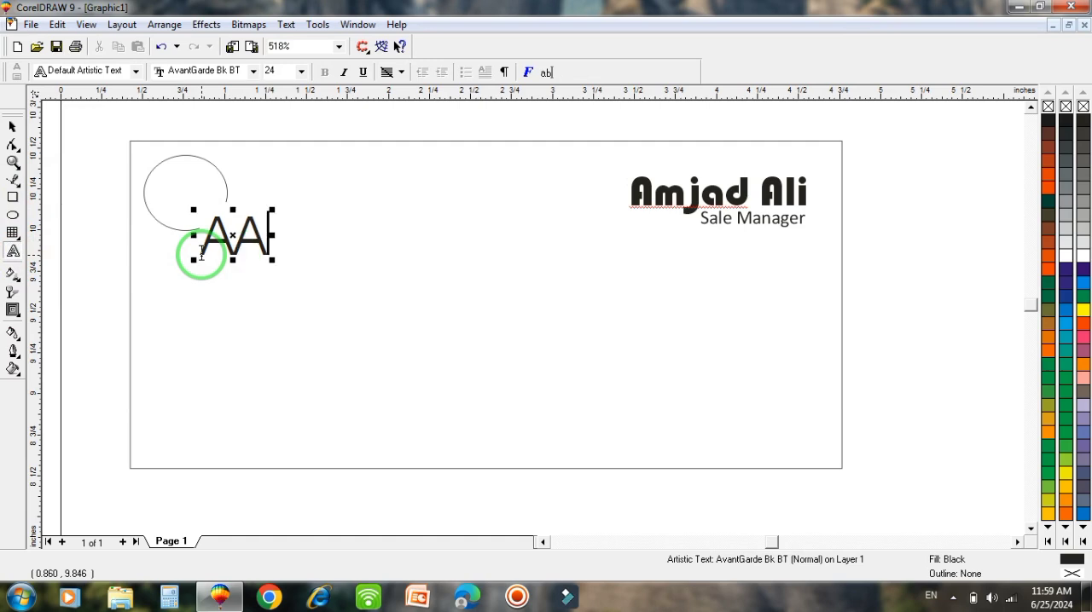
click(11, 126)
- Preview different fonts on the "AA" text and apply Goudy Stout
click(408, 72)
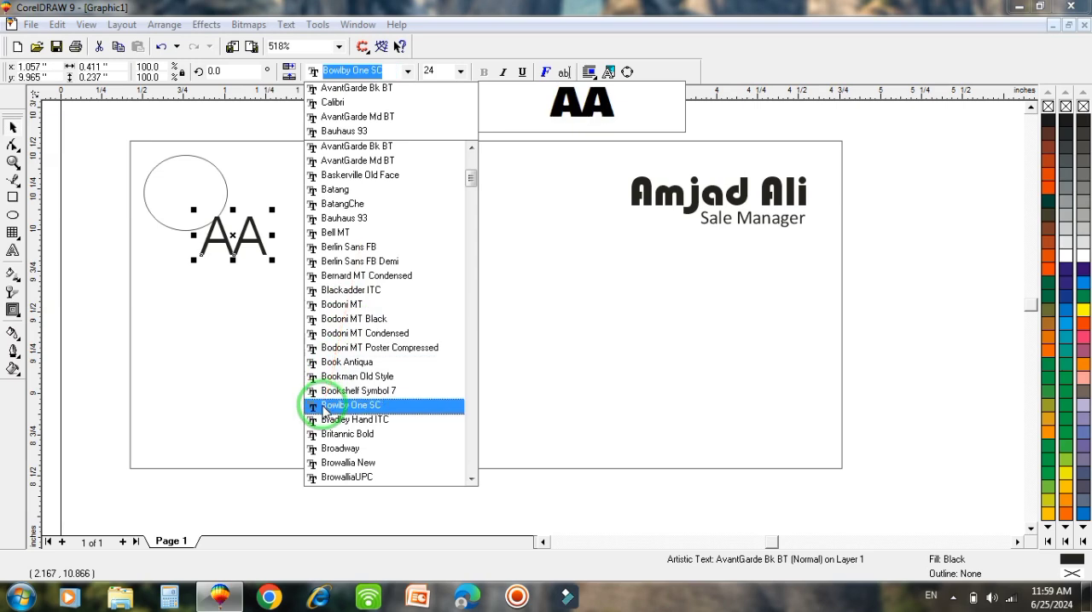
key(Down)
key(Down)
key(Down)
key(Down)
key(Down)
key(Down)
key(Down)
key(Down)
key(Down)
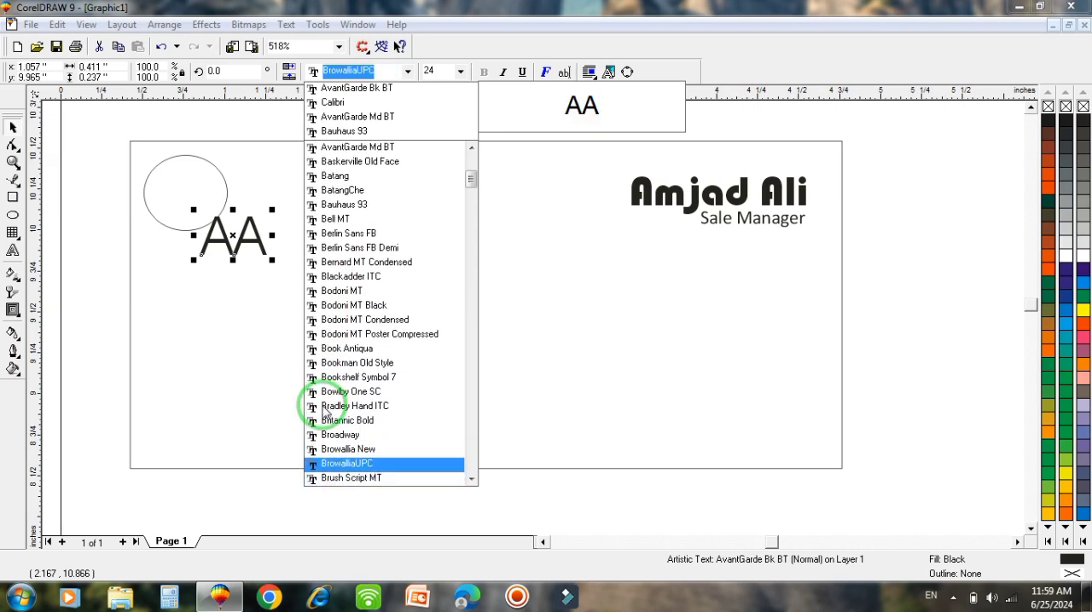
key(Down)
key(Down)
key(Down)
key(Down)
key(Down)
key(Down)
key(Down)
key(Down)
key(Down)
key(Down)
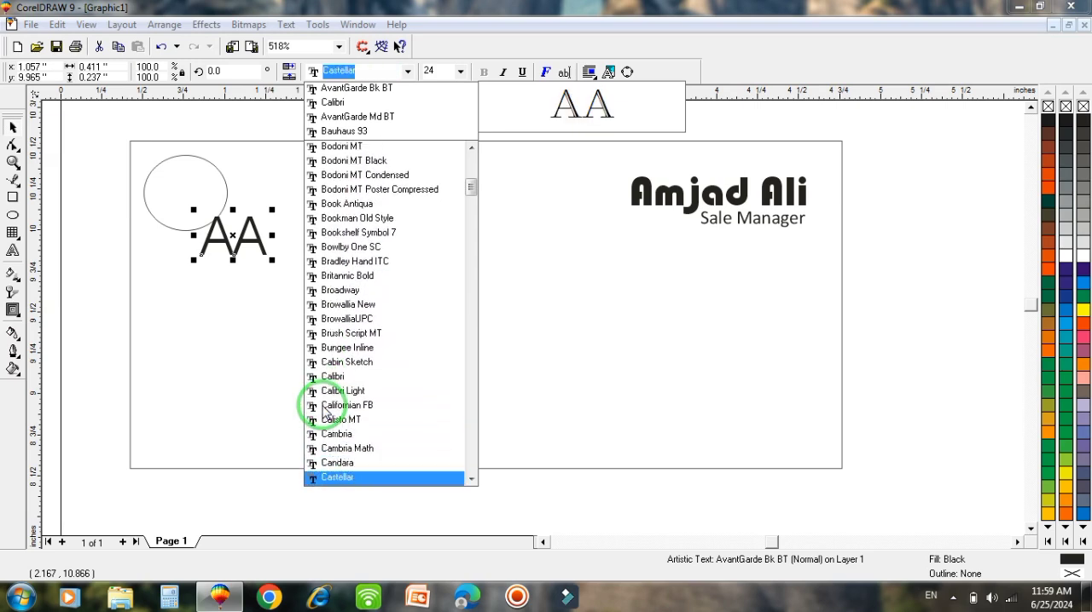
key(Down)
key(Down)
key(Down)
key(Down)
key(Down)
key(Down)
key(Down)
key(Down)
key(Down)
key(Down)
key(Down)
key(Down)
key(Down)
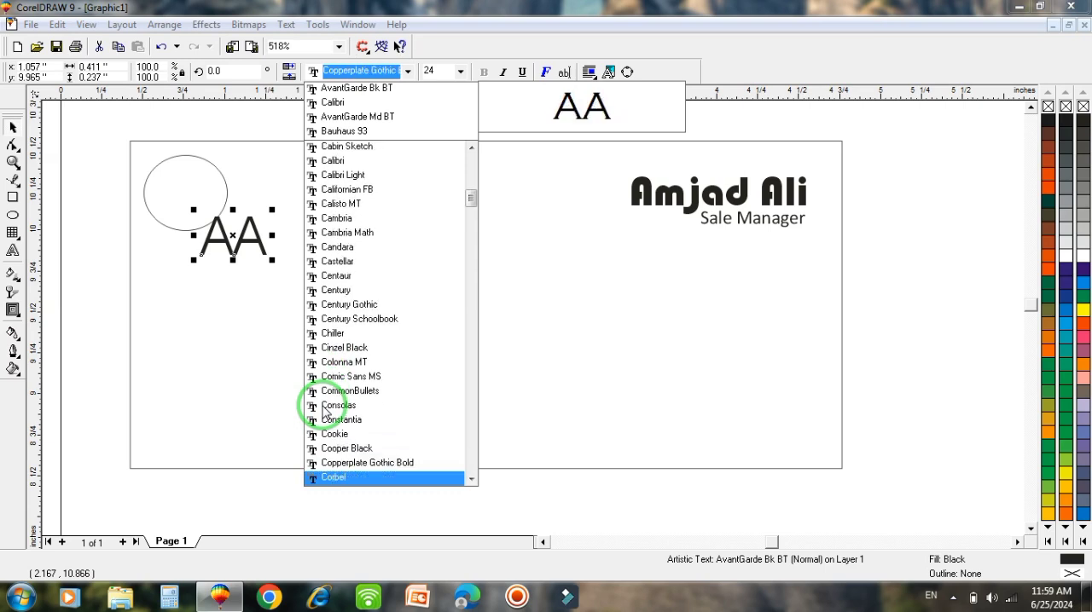
key(Down)
key(Down)
key(Down)
key(Down)
key(Down)
key(Down)
key(Down)
key(Down)
key(Down)
key(Down)
key(Down)
key(Down)
key(Down)
key(Down)
key(Down)
key(Down)
key(Down)
key(Down)
key(Down)
key(Down)
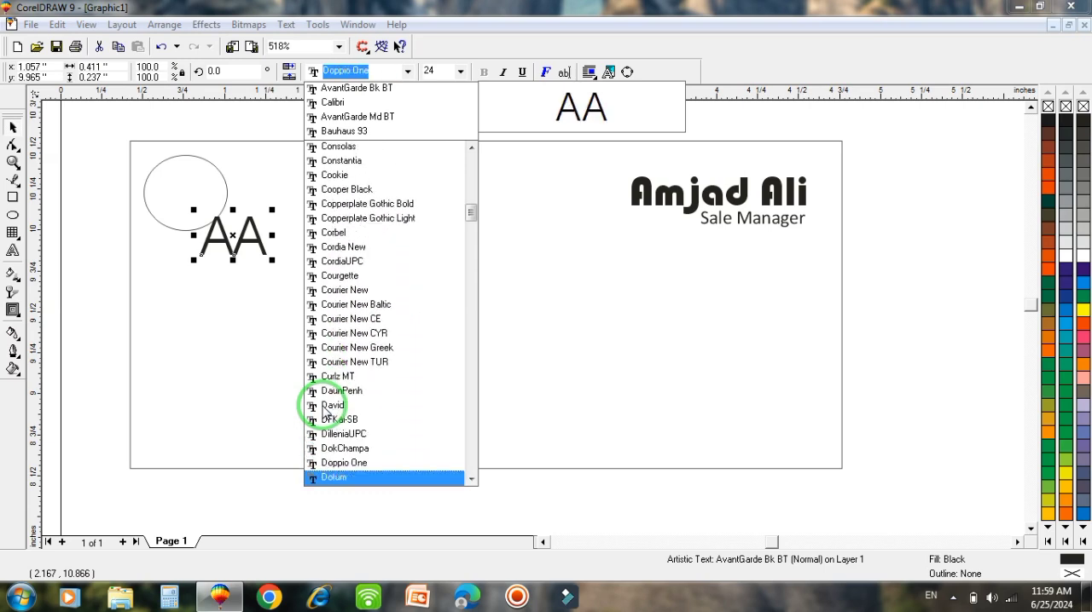
key(Down)
key(Down)
key(Up)
key(Up)
key(Up)
key(Up)
key(Up)
key(Up)
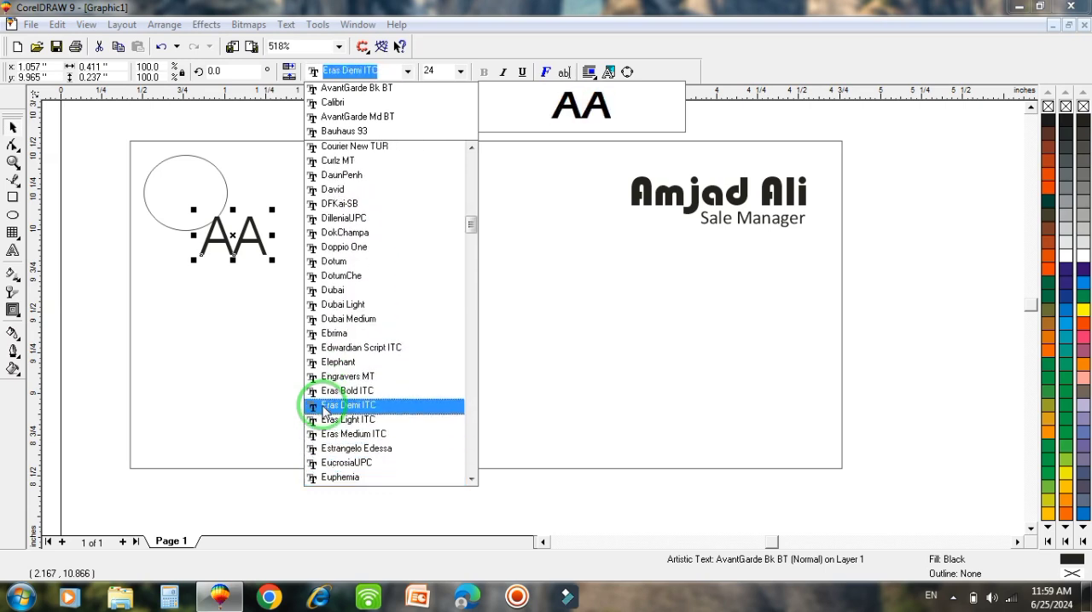
key(Up)
key(Up)
key(Up)
key(Down)
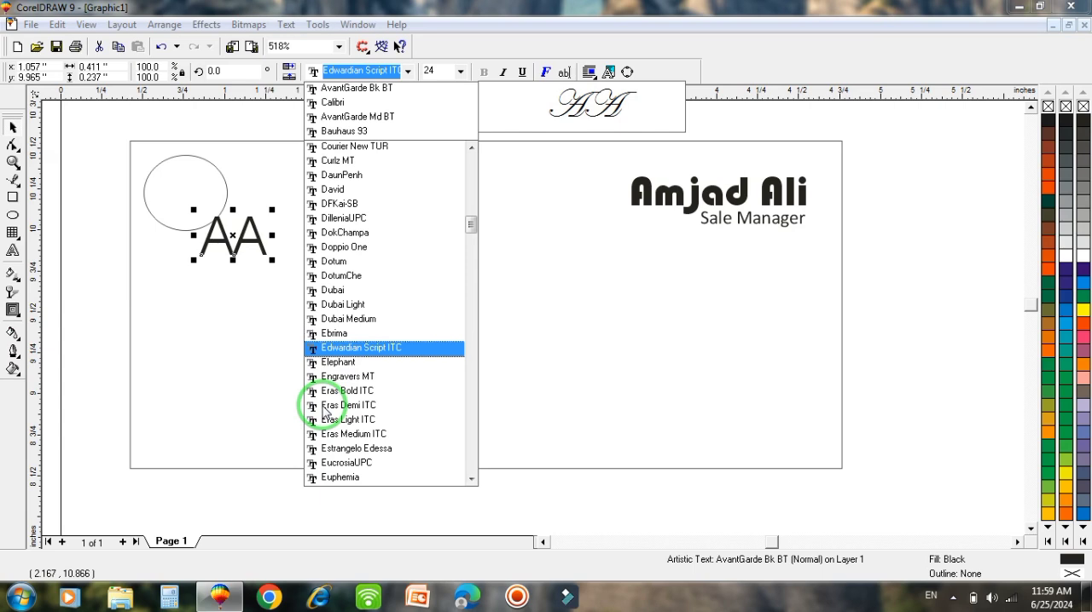
key(Down)
key(Down)
key(Down)
key(Down)
key(Down)
key(Down)
key(Down)
key(Down)
key(Down)
key(Down)
key(Down)
key(Down)
key(Down)
key(Down)
key(Down)
key(Down)
key(Down)
key(Down)
key(Down)
key(Down)
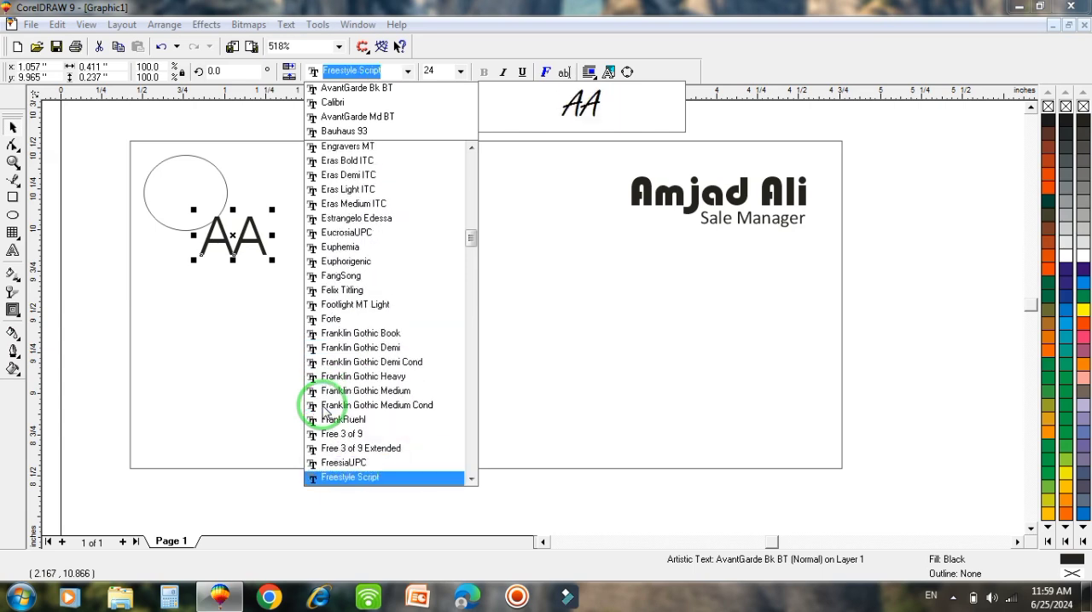
key(Up)
key(Up)
key(Up)
key(Up)
key(Up)
key(Up)
key(Up)
key(Up)
key(Up)
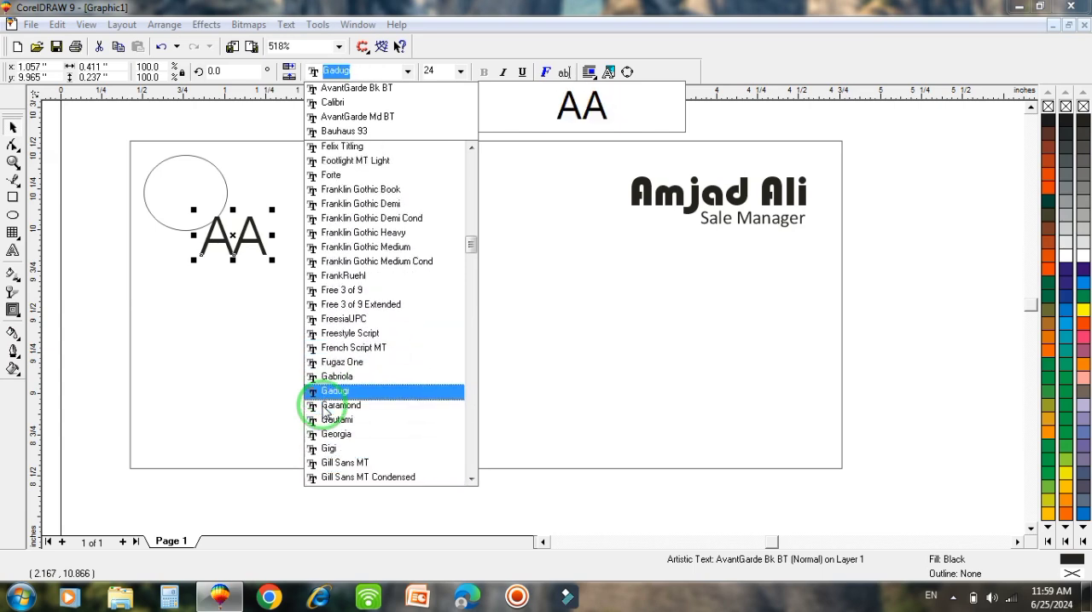
key(Up)
key(Down)
key(Up)
key(Up)
key(Up)
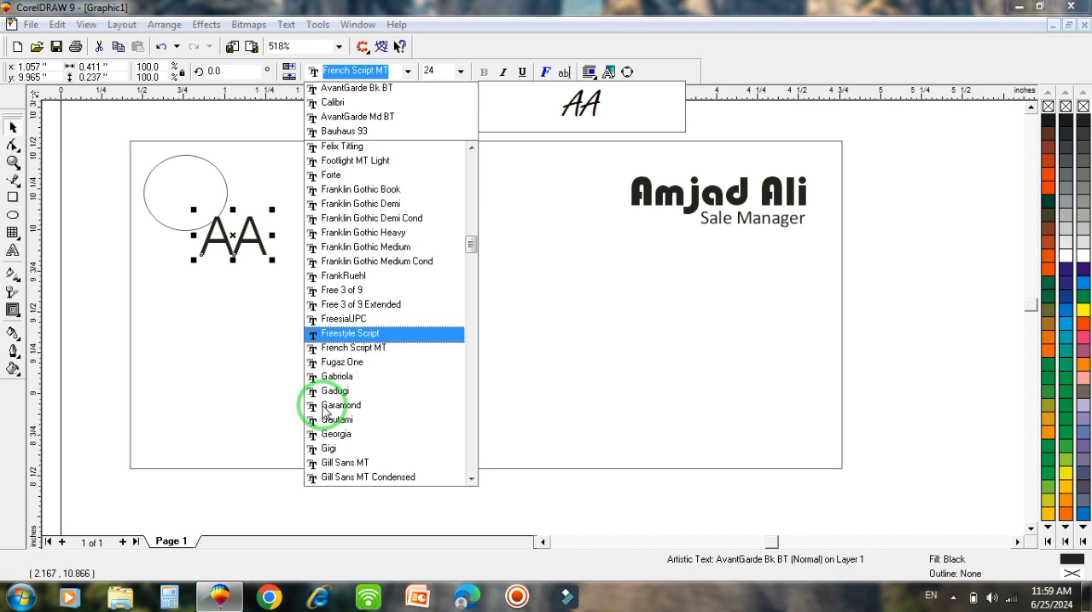
key(Up)
key(Up)
key(Up)
key(Up)
key(Up)
key(Up)
key(Up)
key(Up)
key(Up)
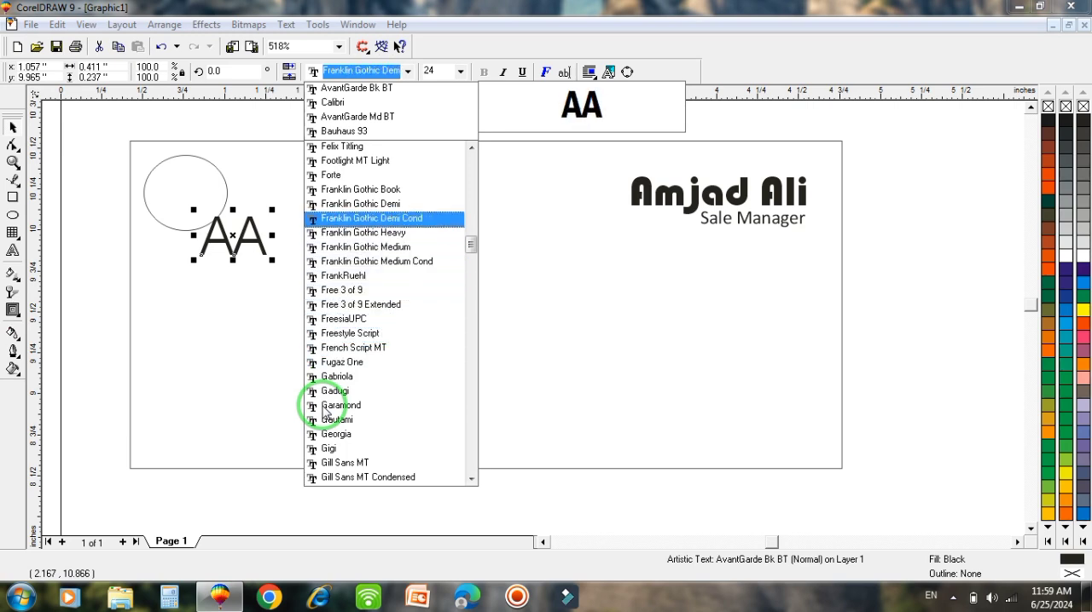
key(Down)
key(Down)
key(Down)
key(Down)
key(Down)
key(Down)
key(Down)
key(Down)
key(Down)
key(Down)
key(Down)
key(Down)
key(Down)
key(Down)
key(Down)
key(Down)
key(Down)
key(Down)
key(Down)
key(Down)
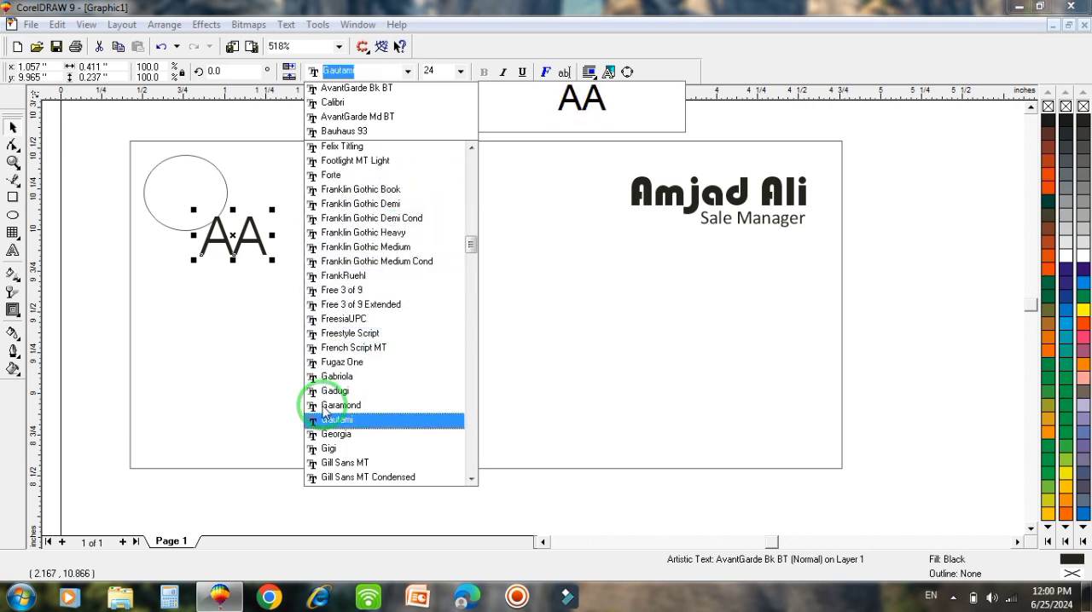
key(Down)
key(Down)
key(Down)
key(Down)
key(Down)
key(Down)
key(Down)
key(Down)
key(Down)
key(Down)
key(Down)
key(Down)
key(Up)
key(Up)
key(Up)
key(Up)
key(Up)
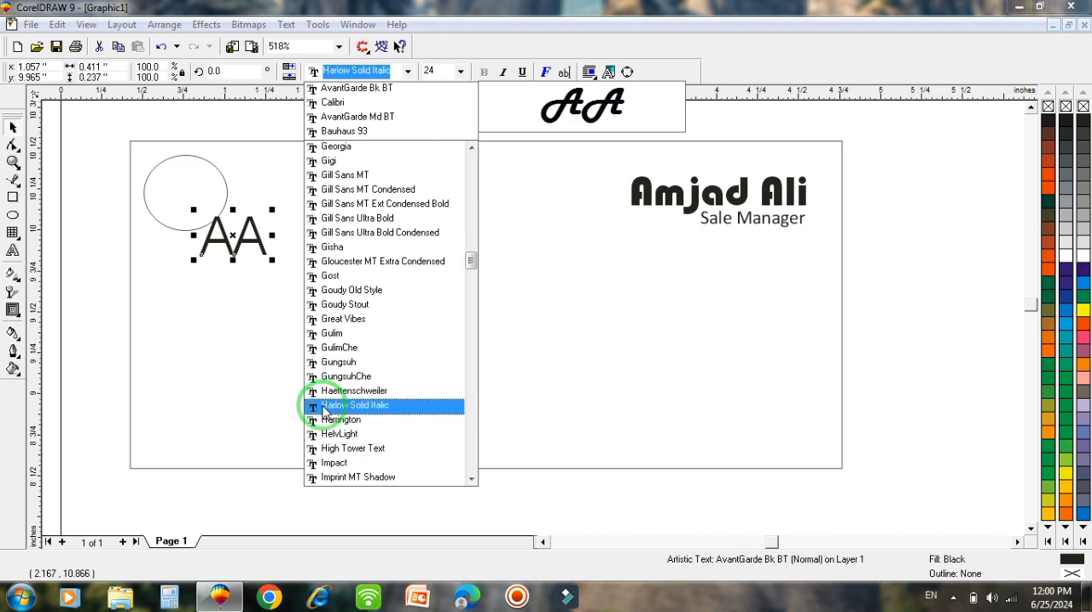
key(Down)
key(Up)
key(Up)
key(Up)
key(Up)
key(Up)
key(Up)
key(Up)
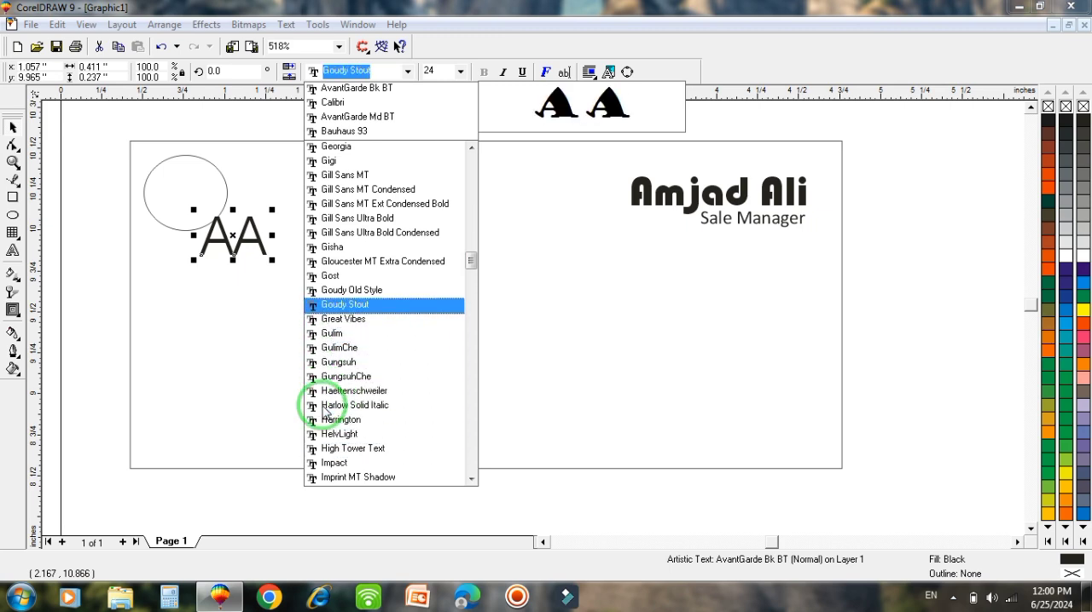
key(Return)
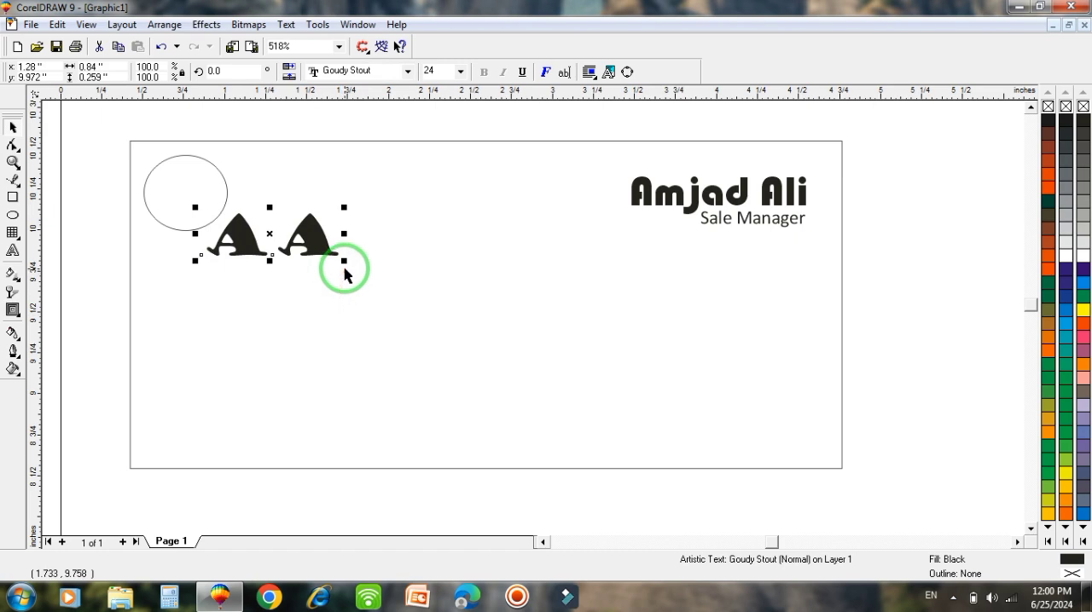
- Shrink the "AA" text to about 12.2 pt and place it inside the ellipse
drag(344, 265, 180, 186)
click(200, 213)
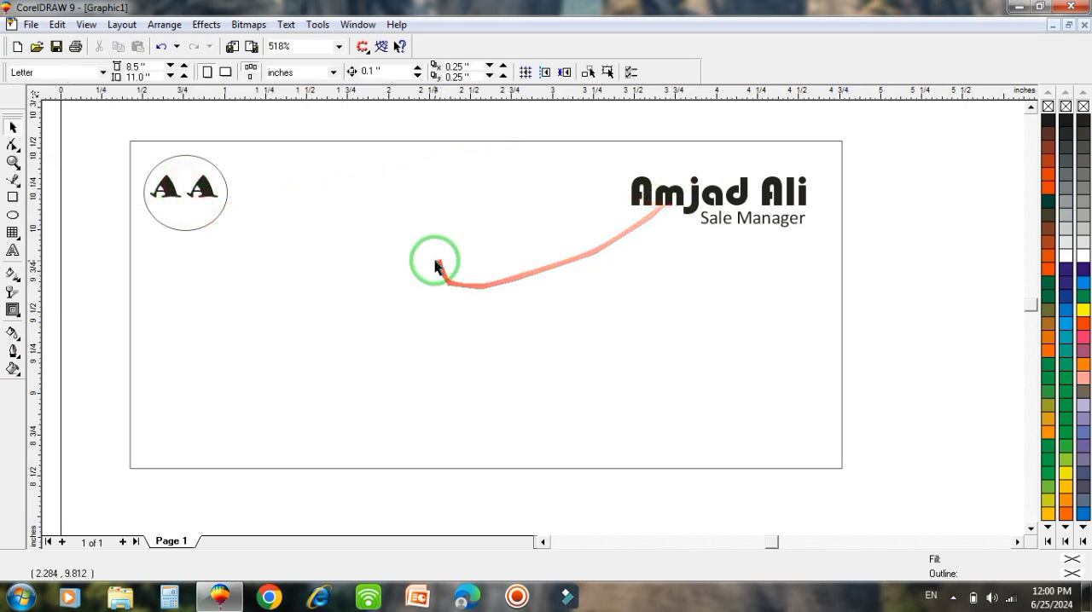
- Fill the ellipse with Cyan and the "AA" text inside it with Red
click(193, 236)
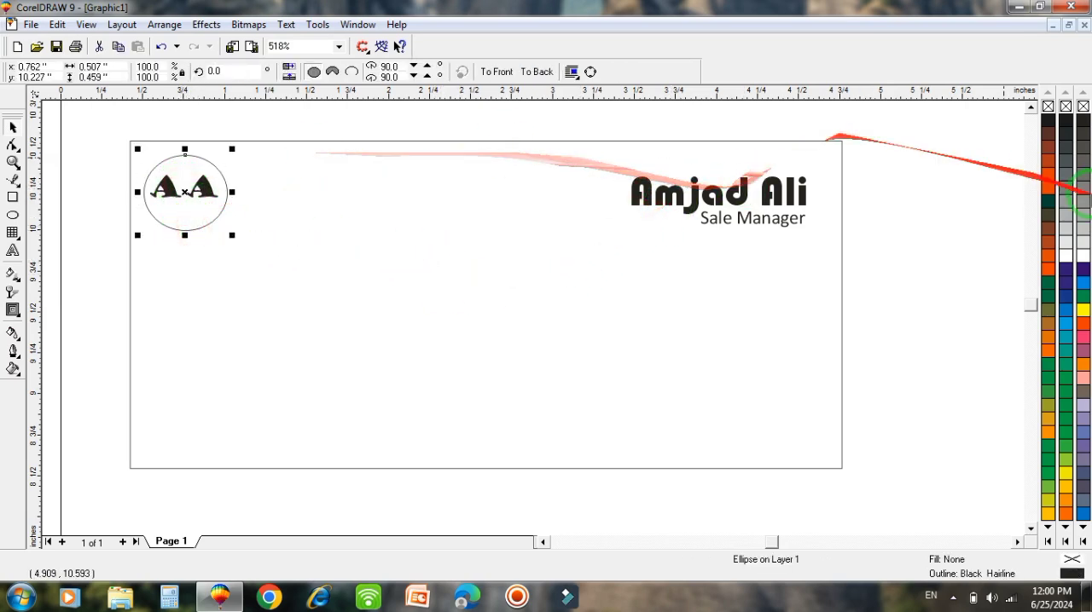
click(1079, 284)
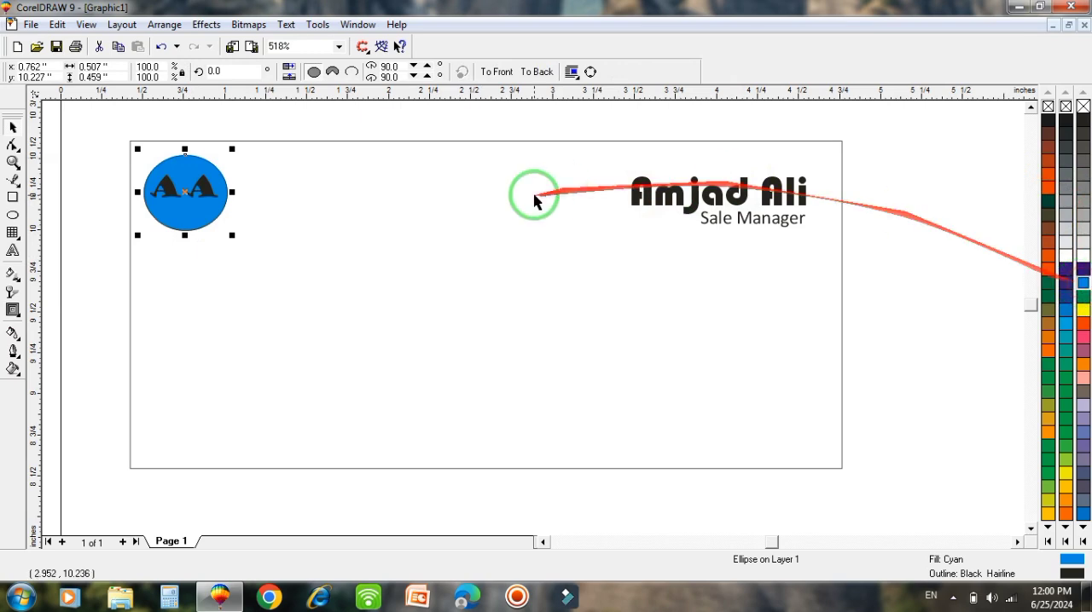
click(206, 195)
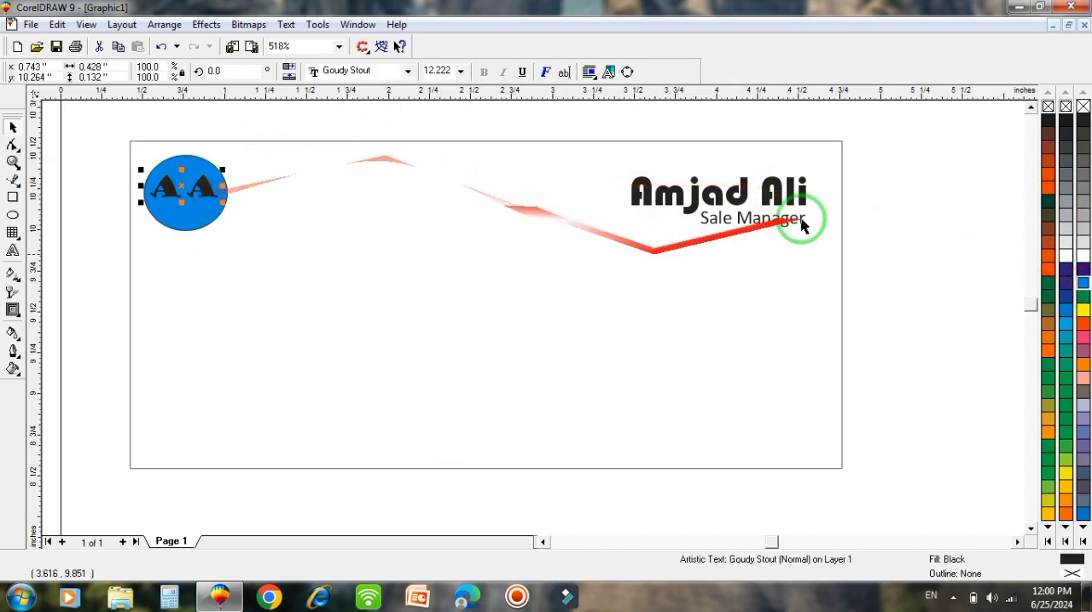
click(1082, 326)
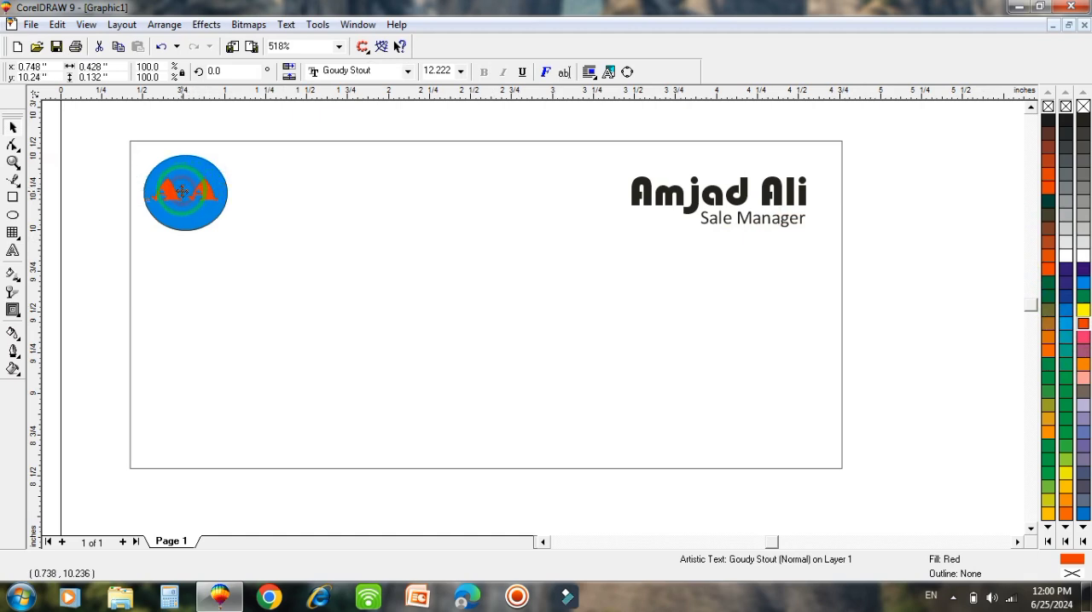
click(360, 416)
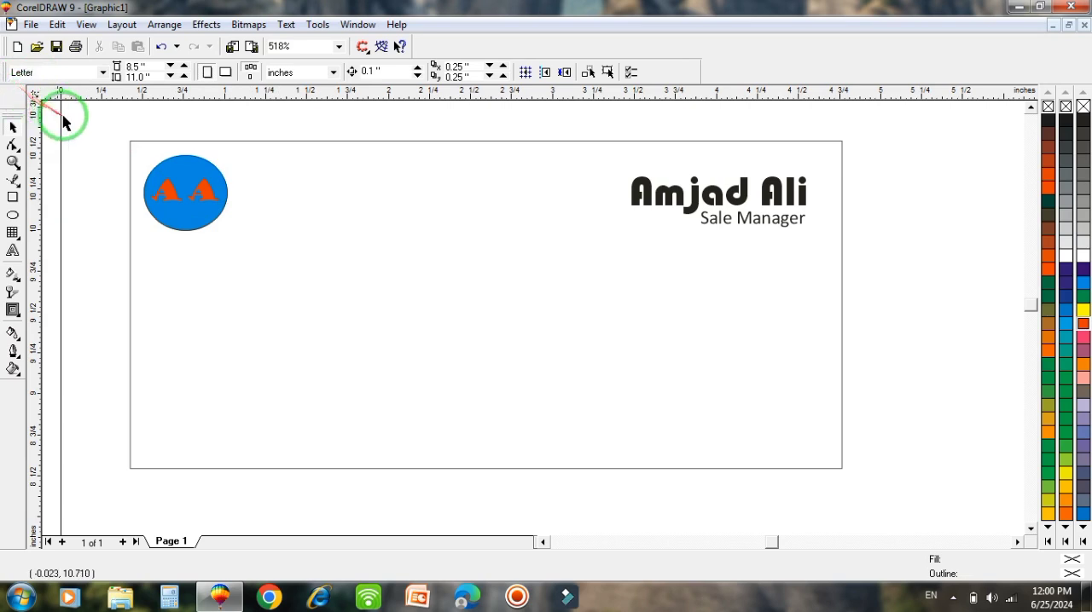
- Group the ellipse with its "AA" text and shrink the logo to about 0.38 by 0.34 inches in the card's corner
drag(112, 134, 257, 267)
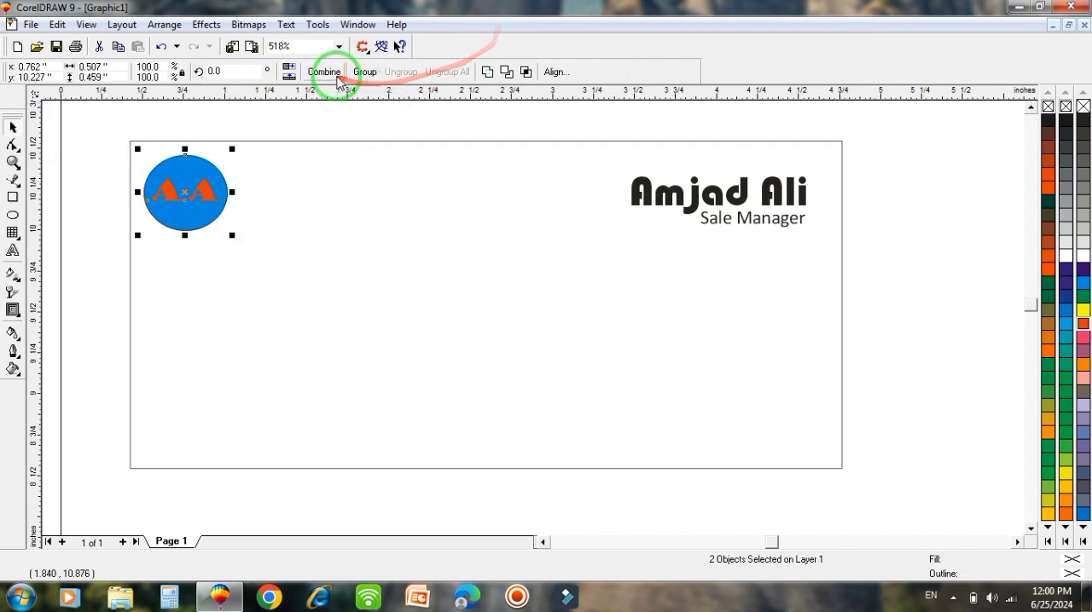
click(367, 71)
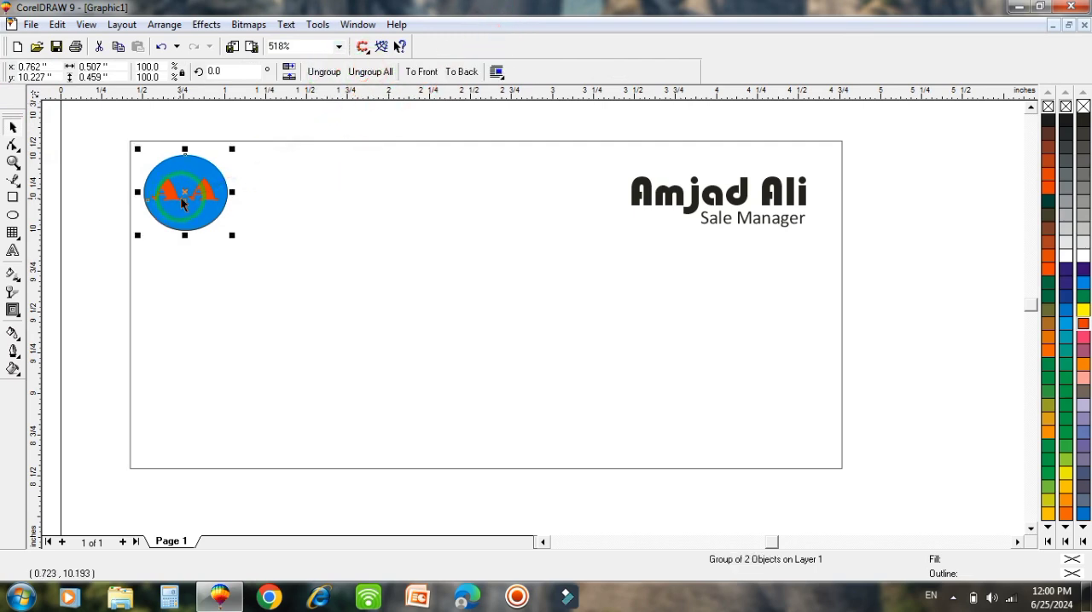
drag(185, 192, 187, 192)
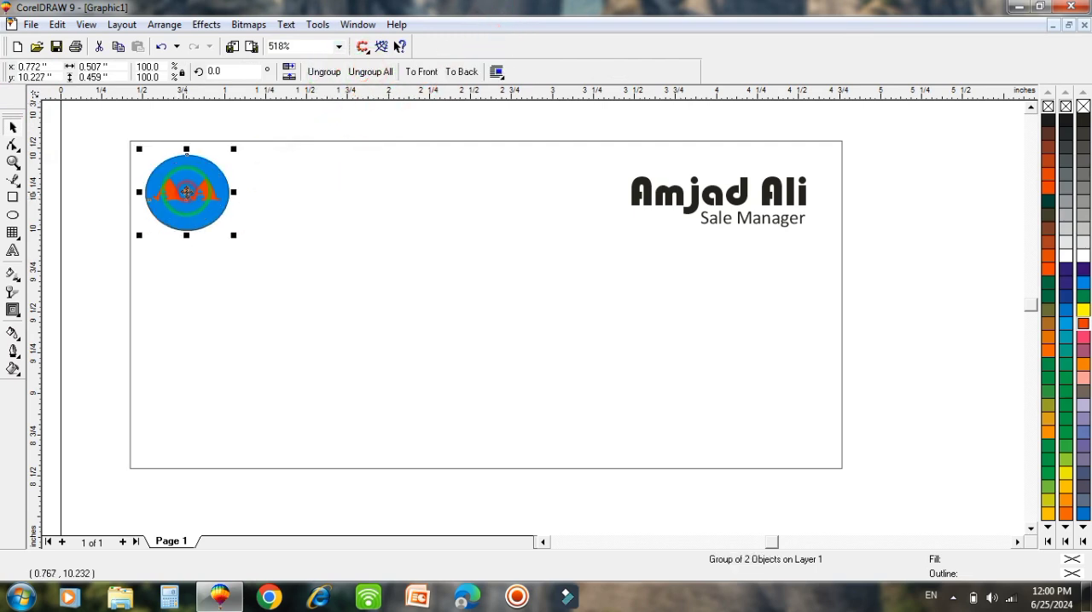
drag(233, 236, 213, 216)
drag(175, 180, 176, 185)
- Add the company name, made of the cardholder's full name followed by "Enterprises", as artistic text across the middle of the card
click(13, 251)
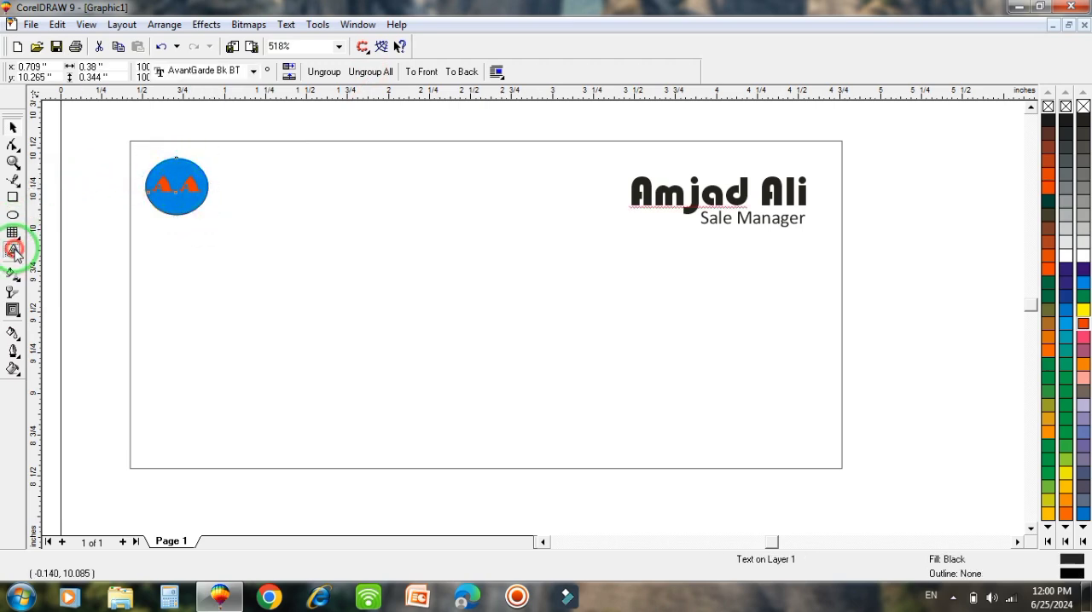
click(226, 296)
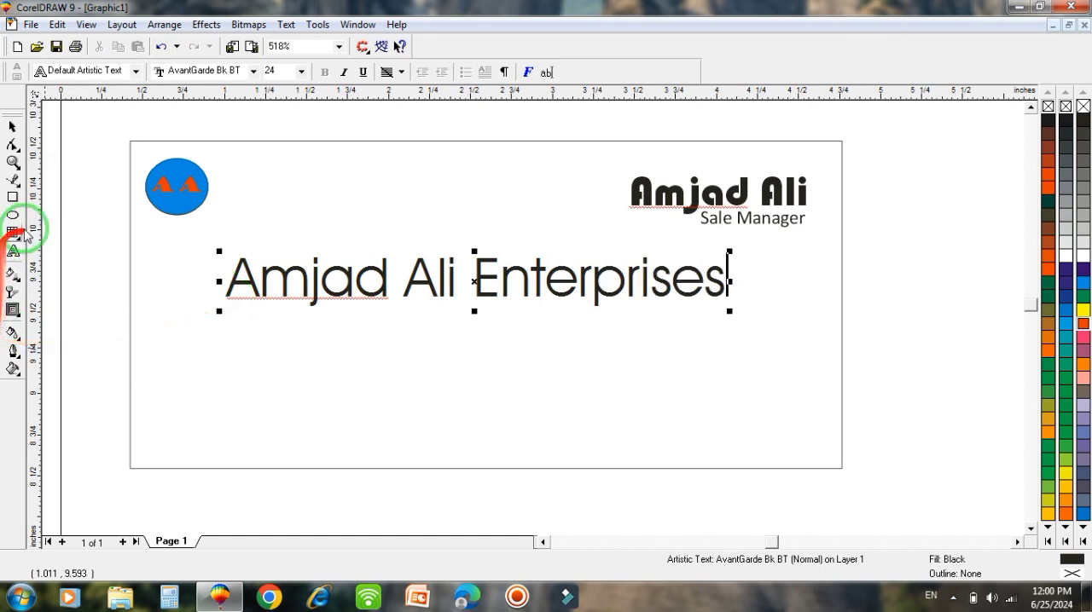
click(12, 128)
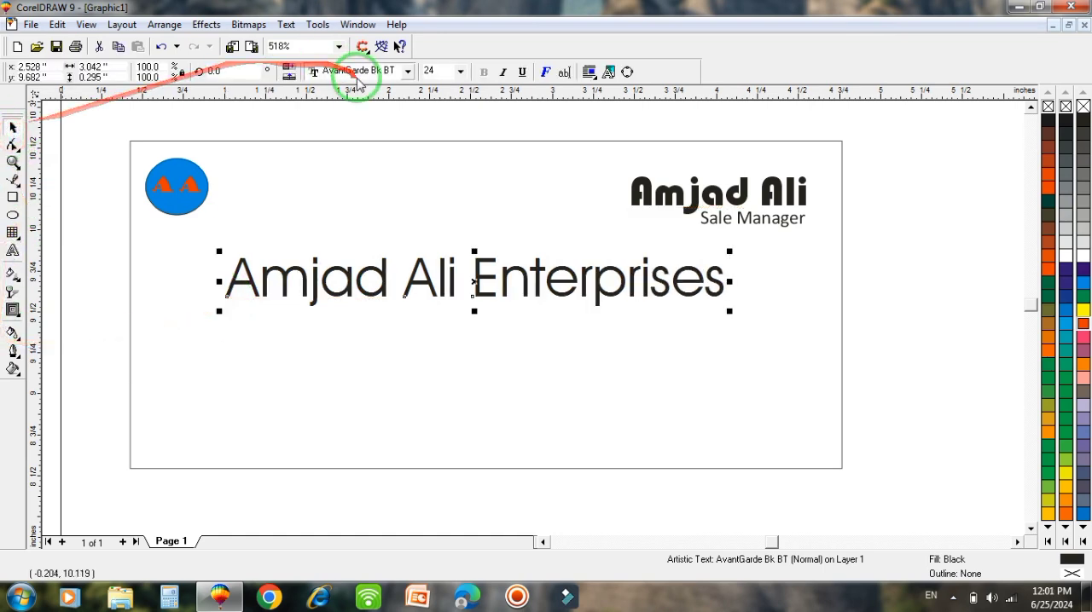
- Set the company name in bold Arial and reduce it to about 22.5 pt
click(407, 72)
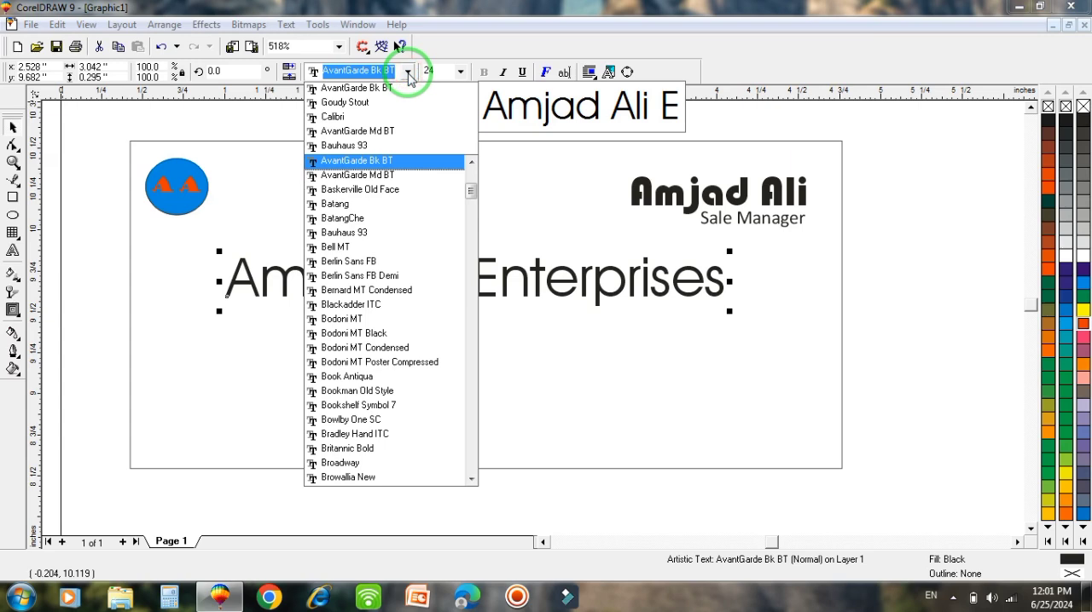
text(Agency FB)
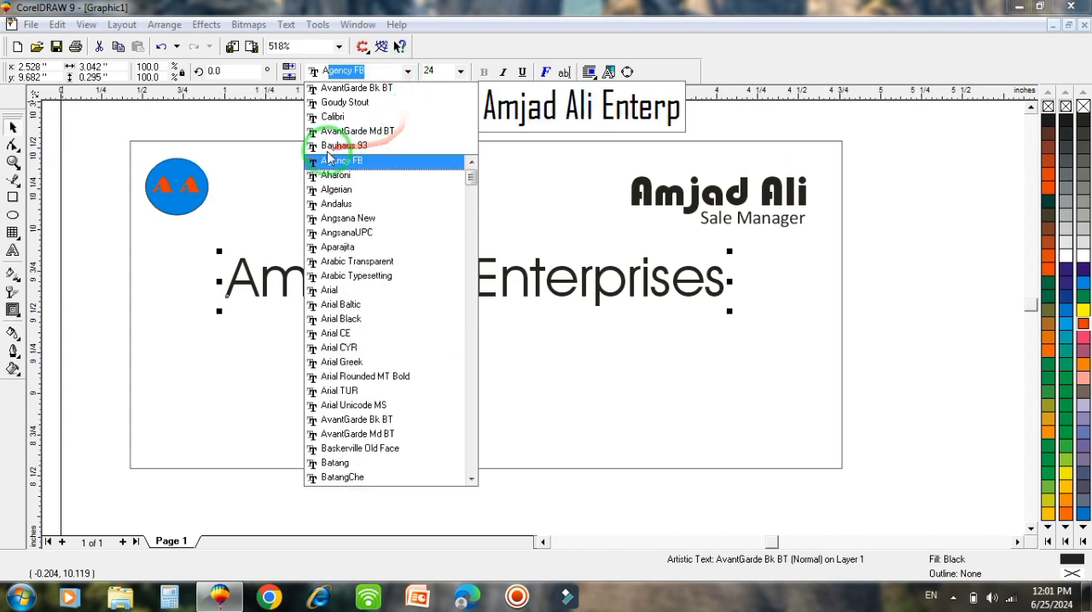
click(326, 292)
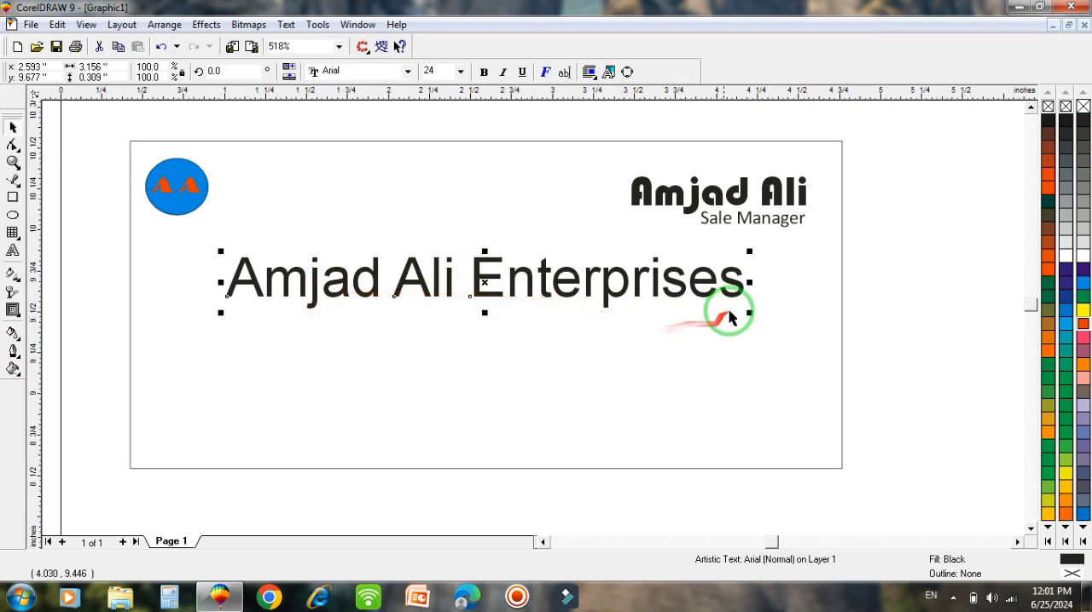
drag(748, 315, 731, 313)
click(483, 72)
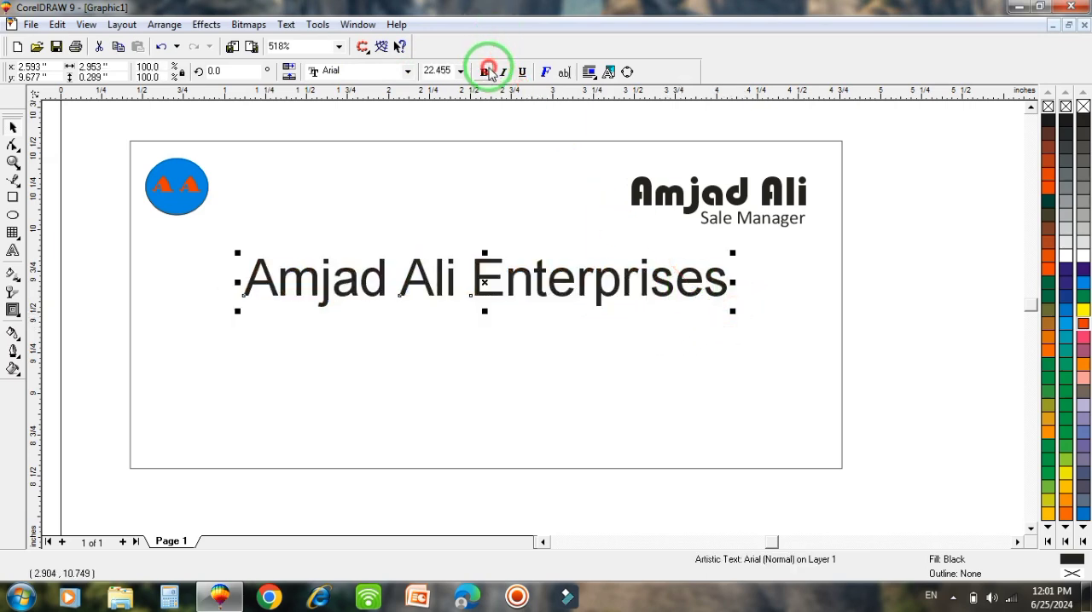
- Resize the company name to about 2.49 inches wide and place it near the centre of the card
drag(505, 284, 495, 308)
drag(769, 340, 743, 329)
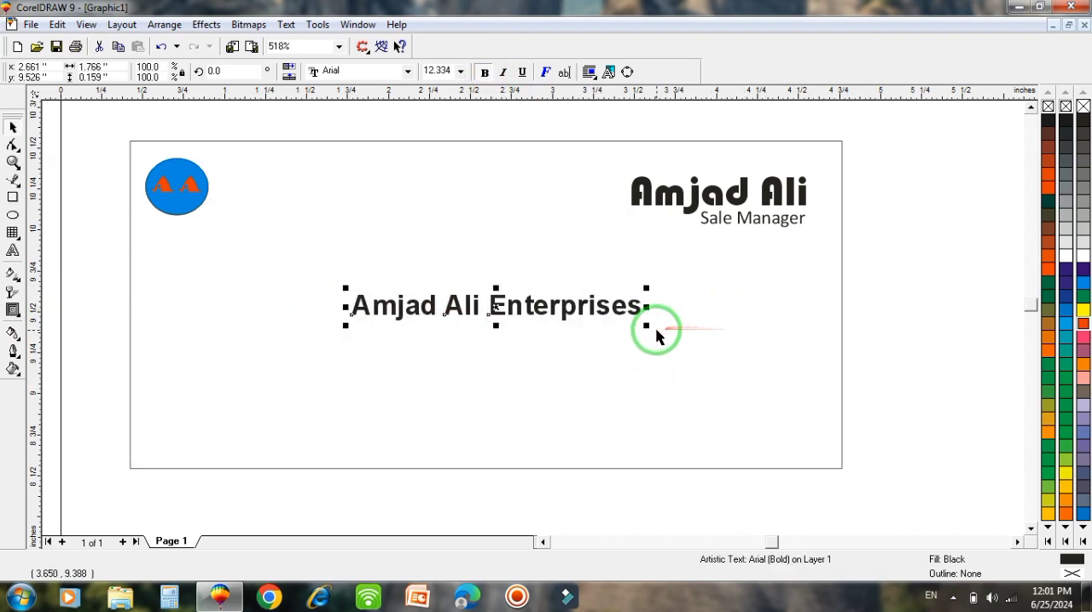
drag(649, 325, 687, 336)
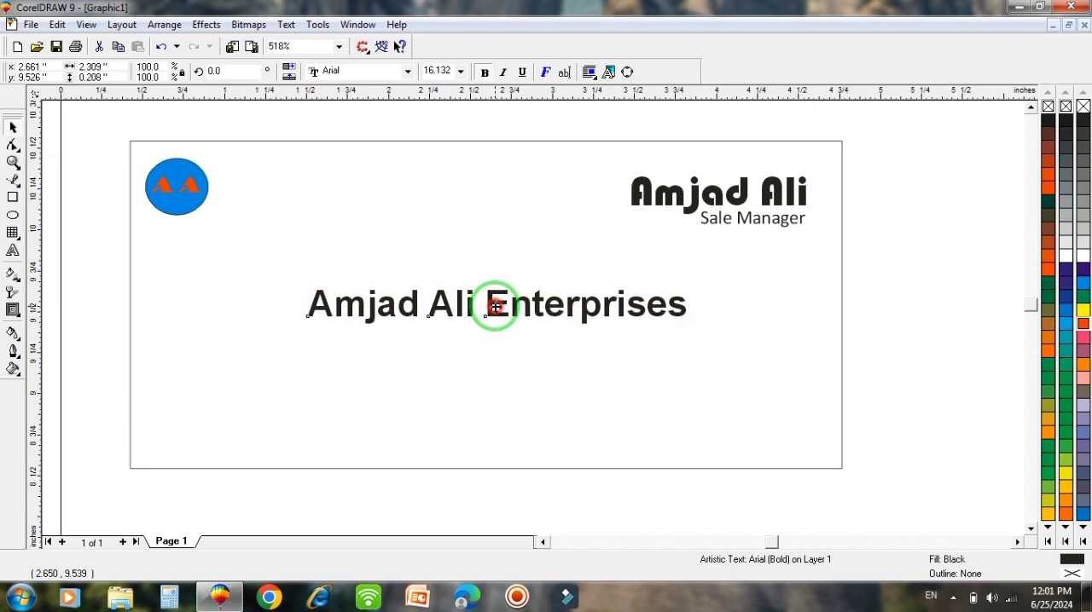
mouse_move(496, 307)
mouse_down()
mouse_move(480, 324)
mouse_move(483, 315)
mouse_up()
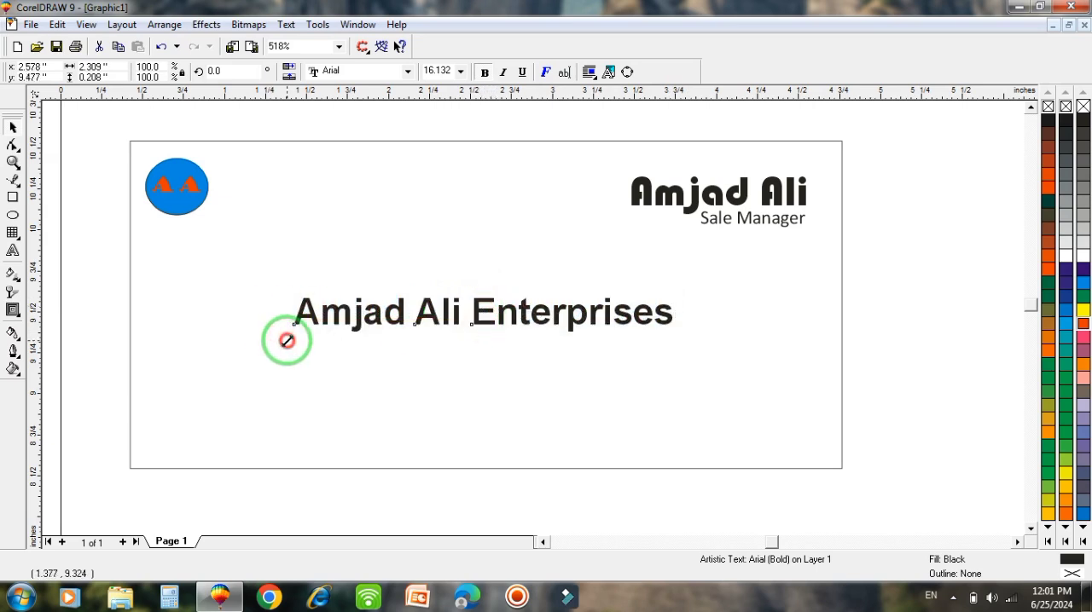
drag(286, 340, 261, 343)
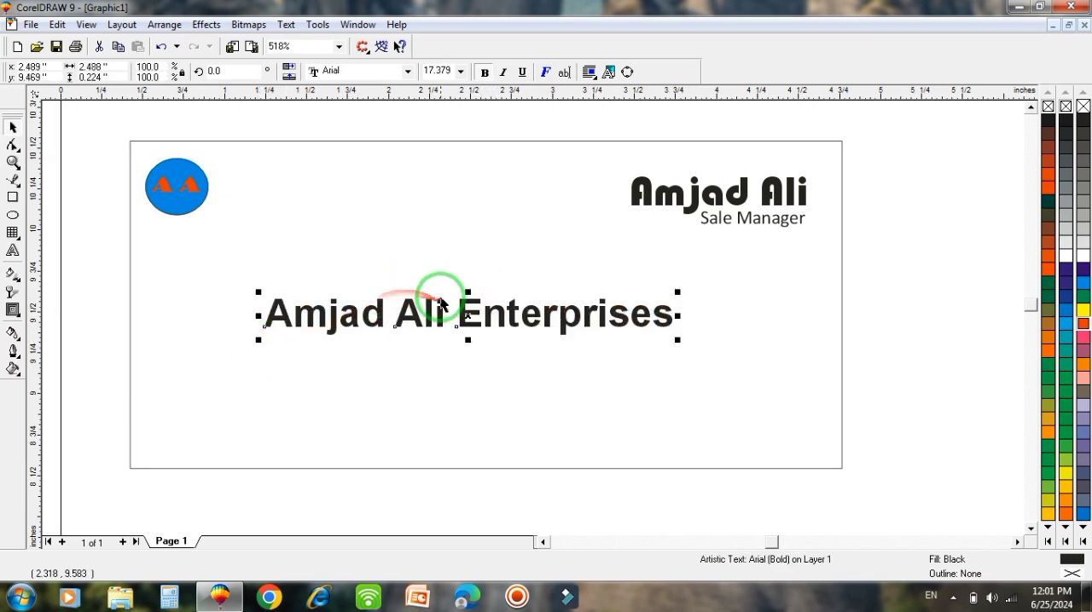
drag(470, 284, 470, 305)
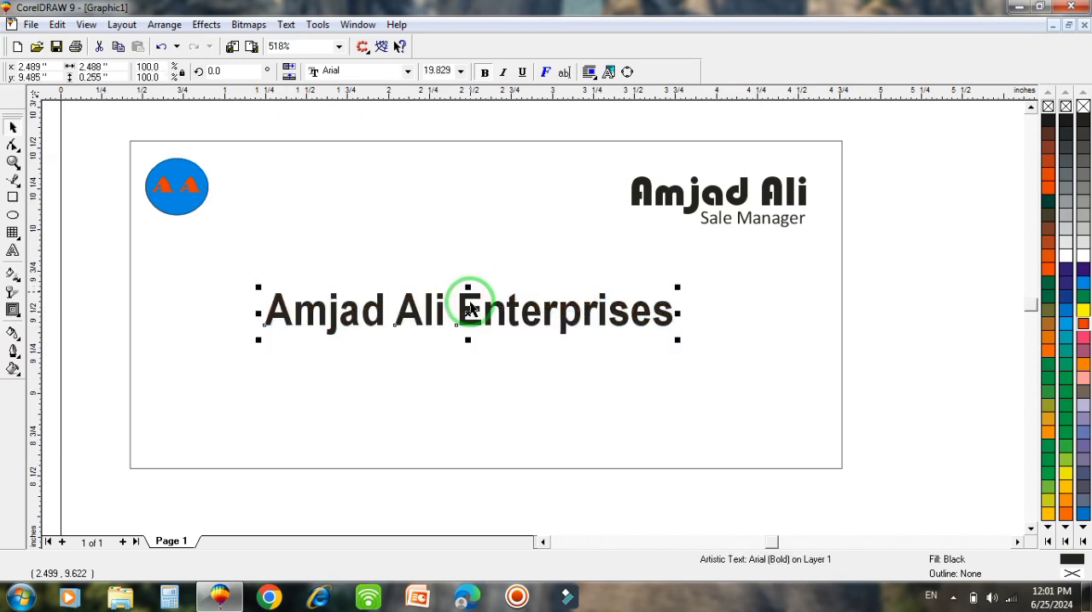
drag(472, 344, 467, 318)
click(470, 229)
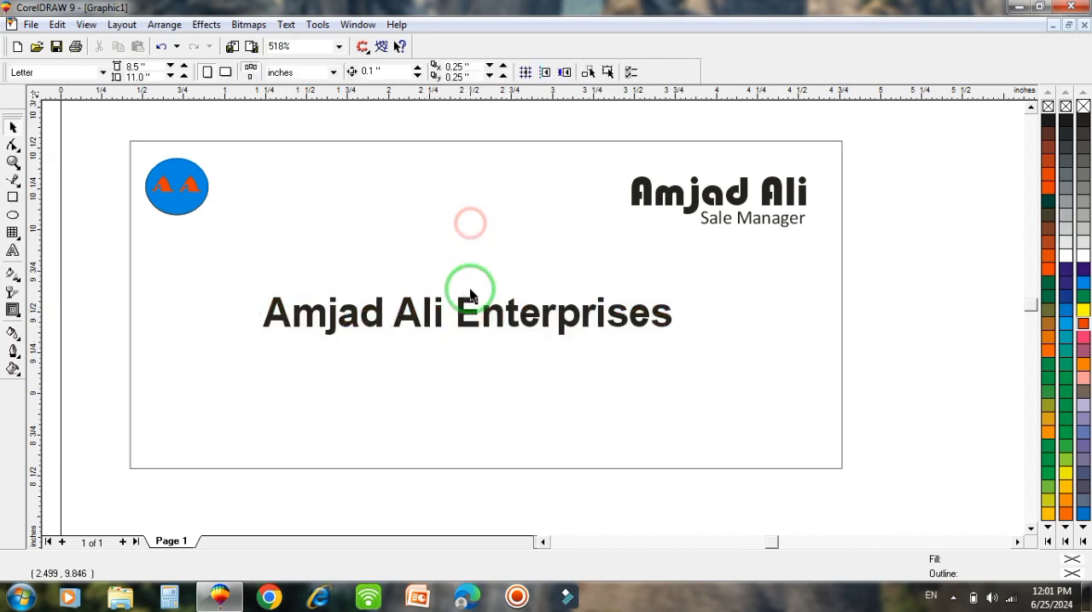